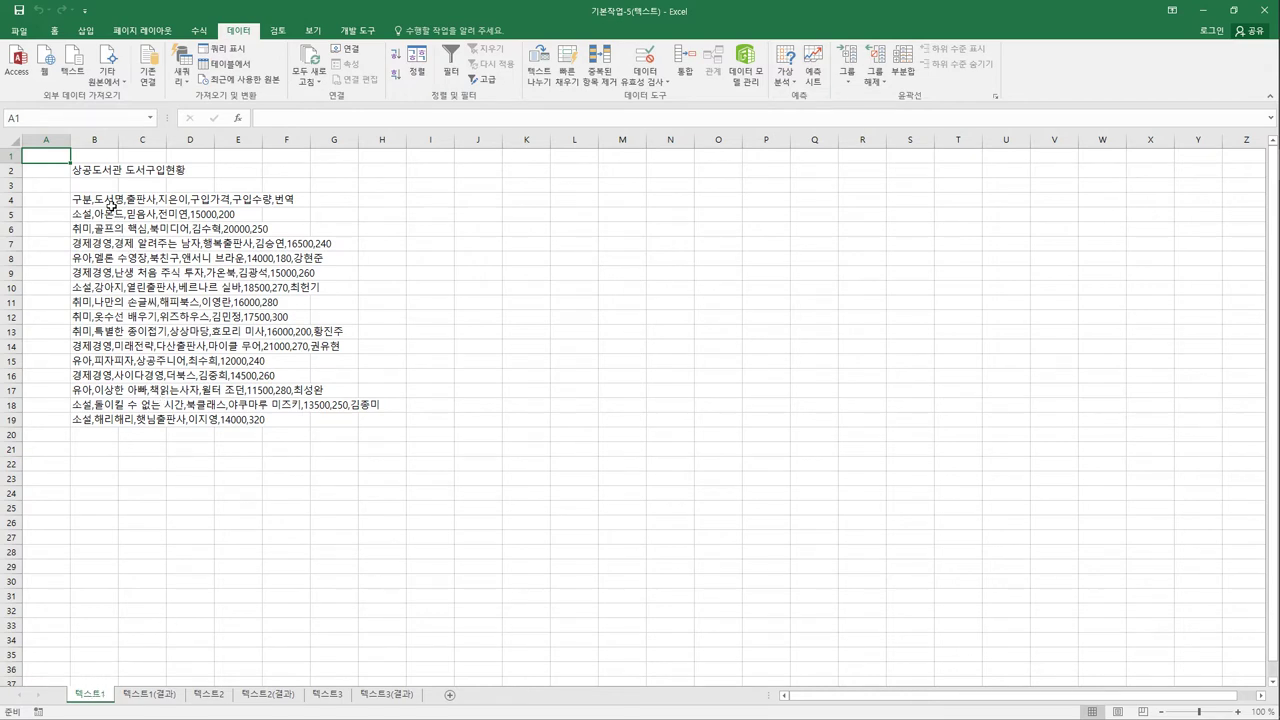
Step: Set up Text to Columns for B4:B19 on sheet 텍스트1 as delimited data, with comma (쉼표) as the only delimiter
left_click_drag(111, 205, 104, 422)
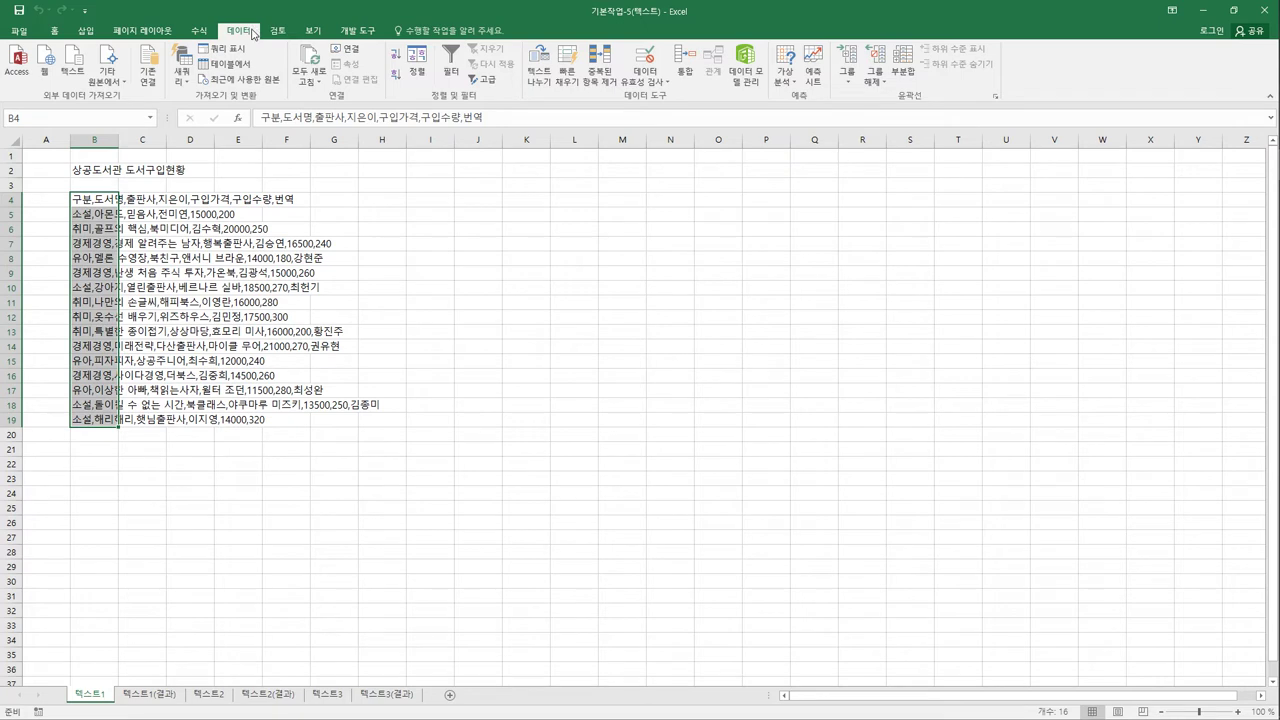
left_click(540, 80)
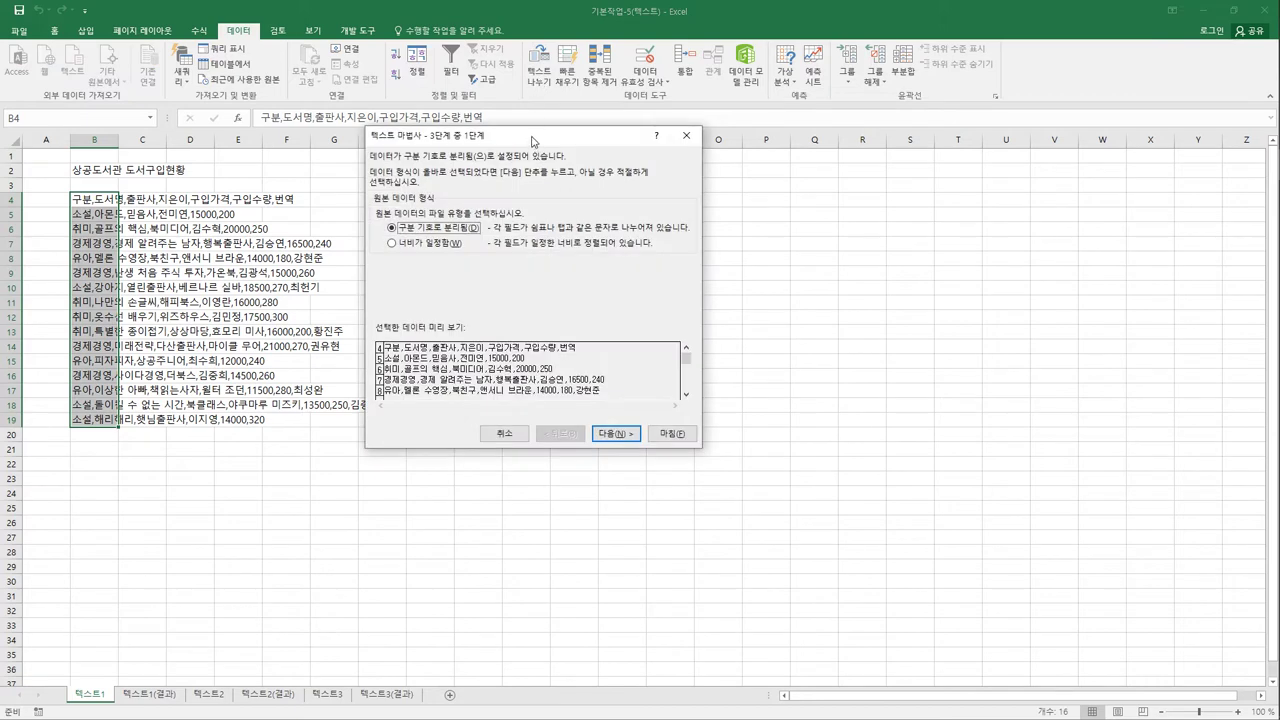
left_click_drag(532, 141, 608, 200)
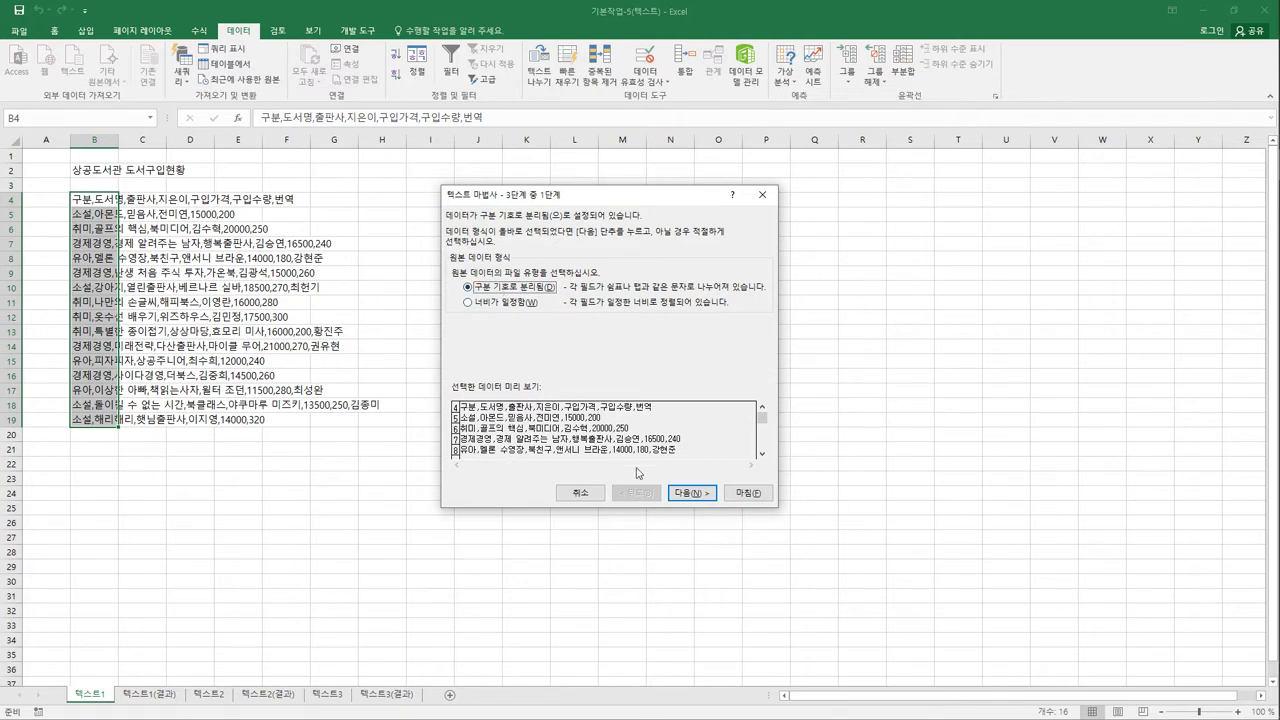
left_click(690, 493)
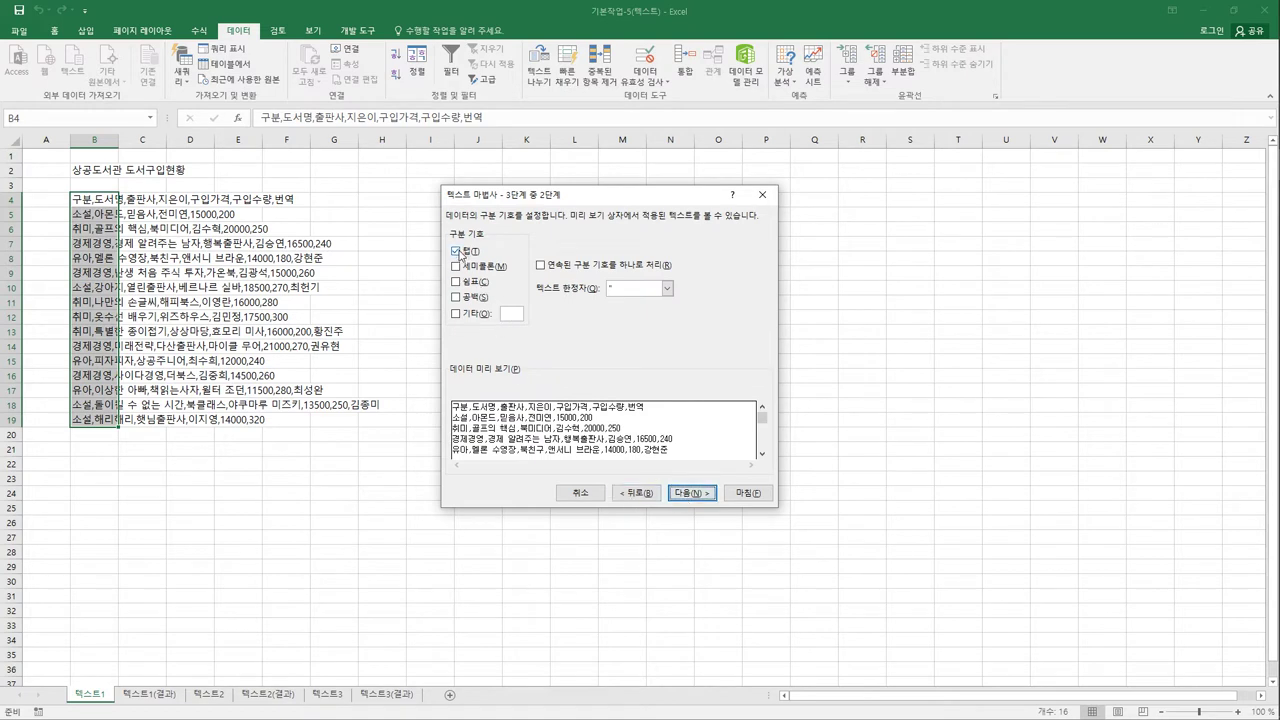
left_click(455, 251)
left_click(456, 282)
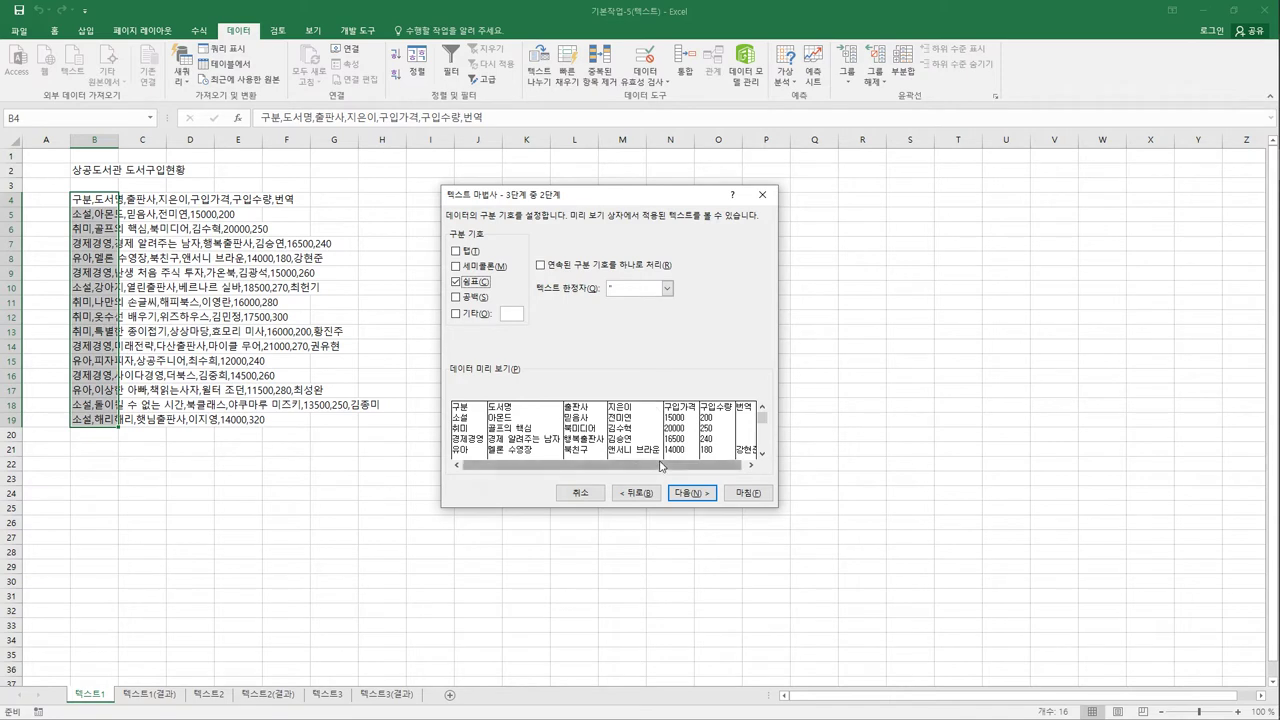
left_click(682, 494)
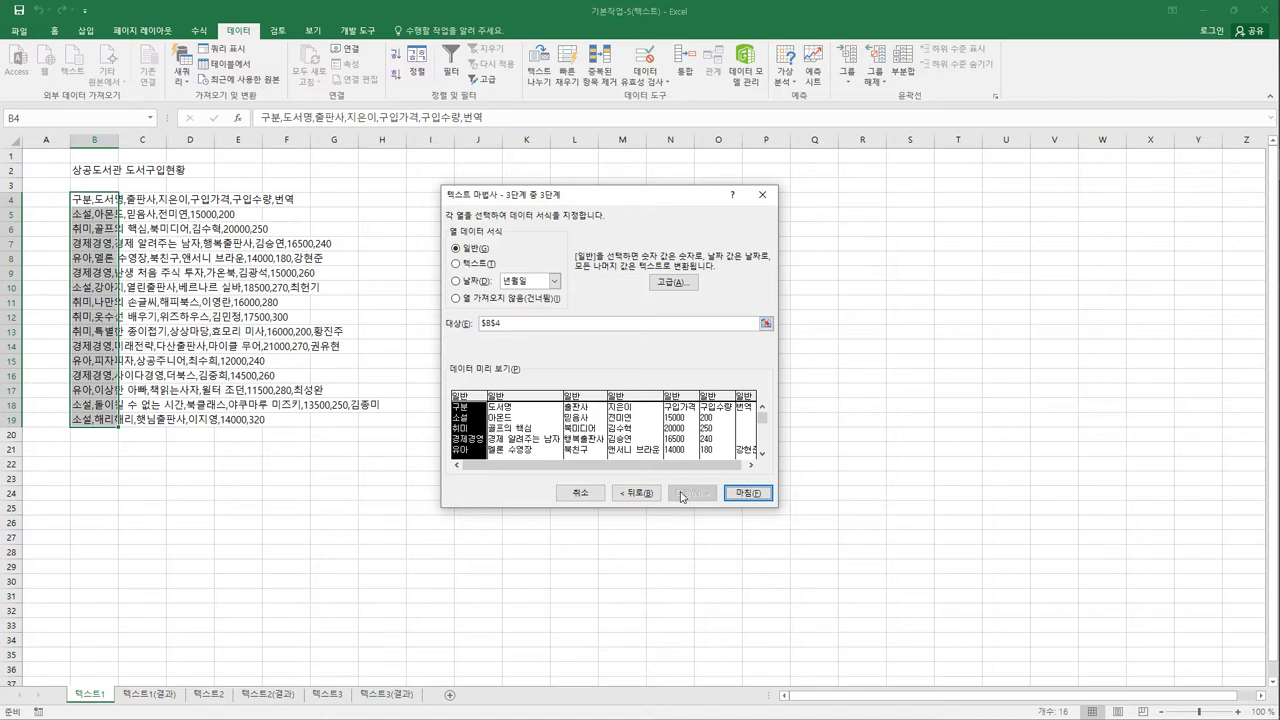
Step: Exclude the 번역 column from the import and finish splitting the book data at $B$4
left_click(745, 400)
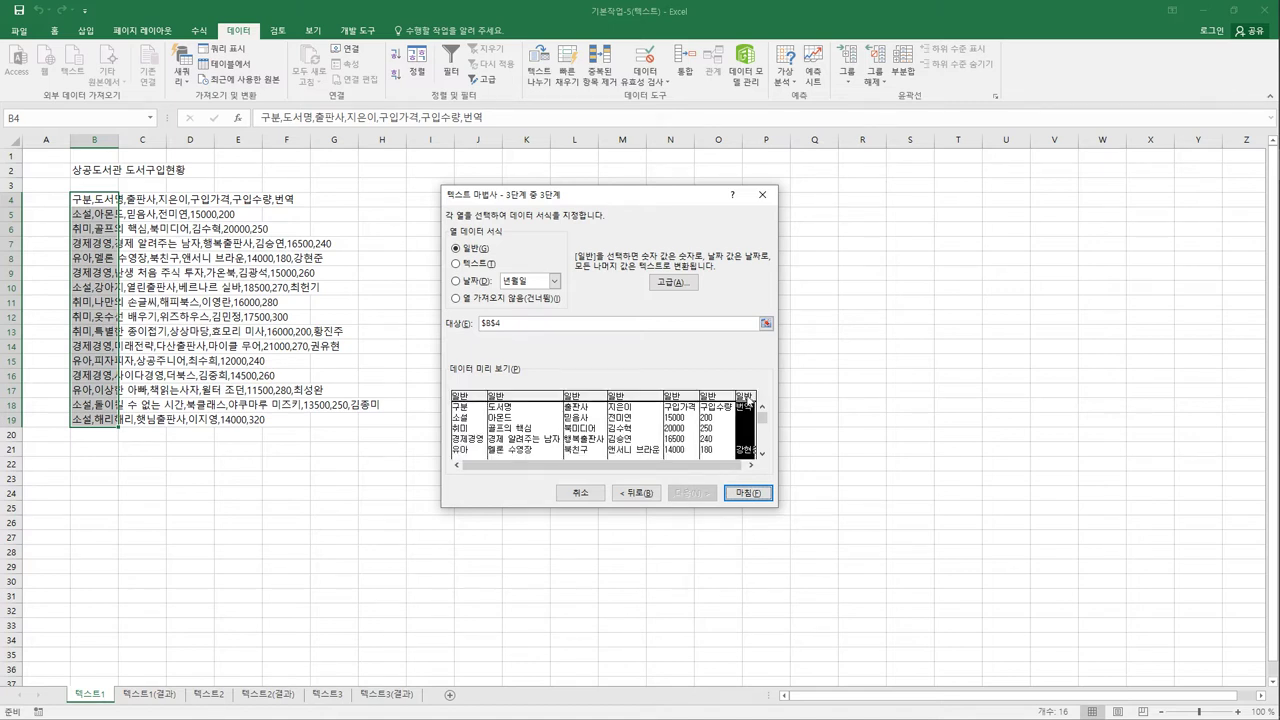
left_click(508, 299)
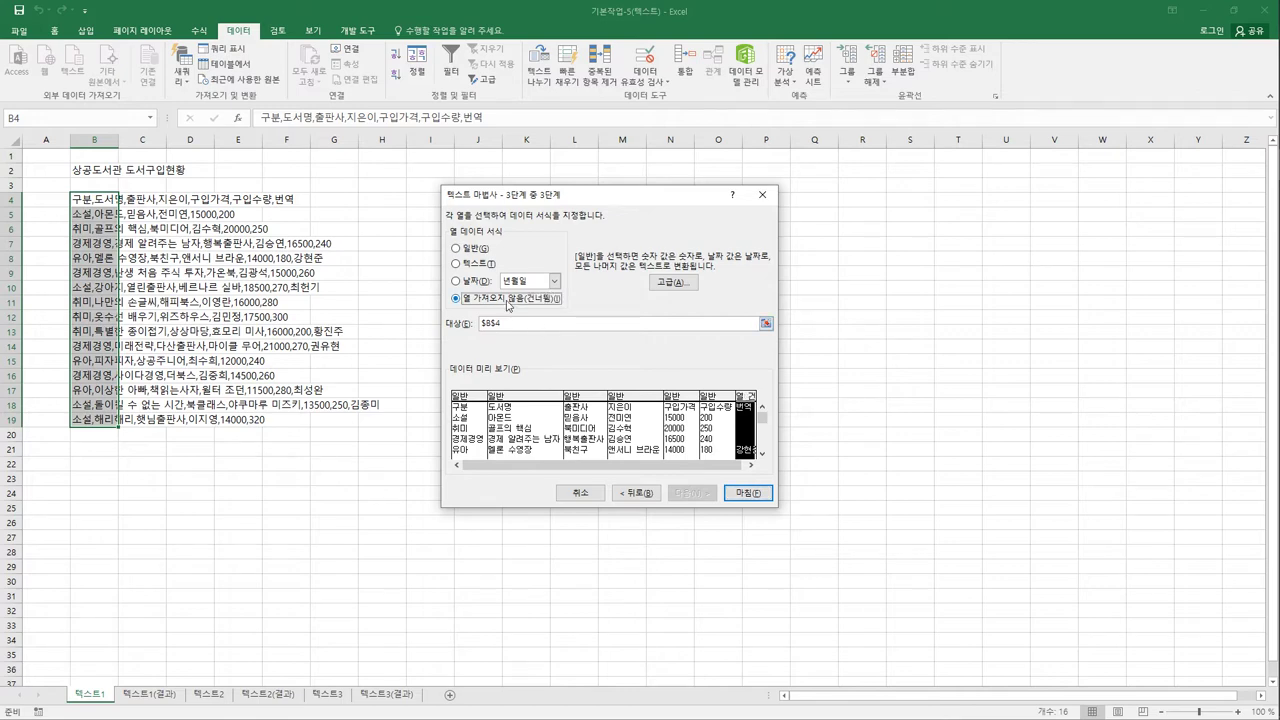
left_click(757, 494)
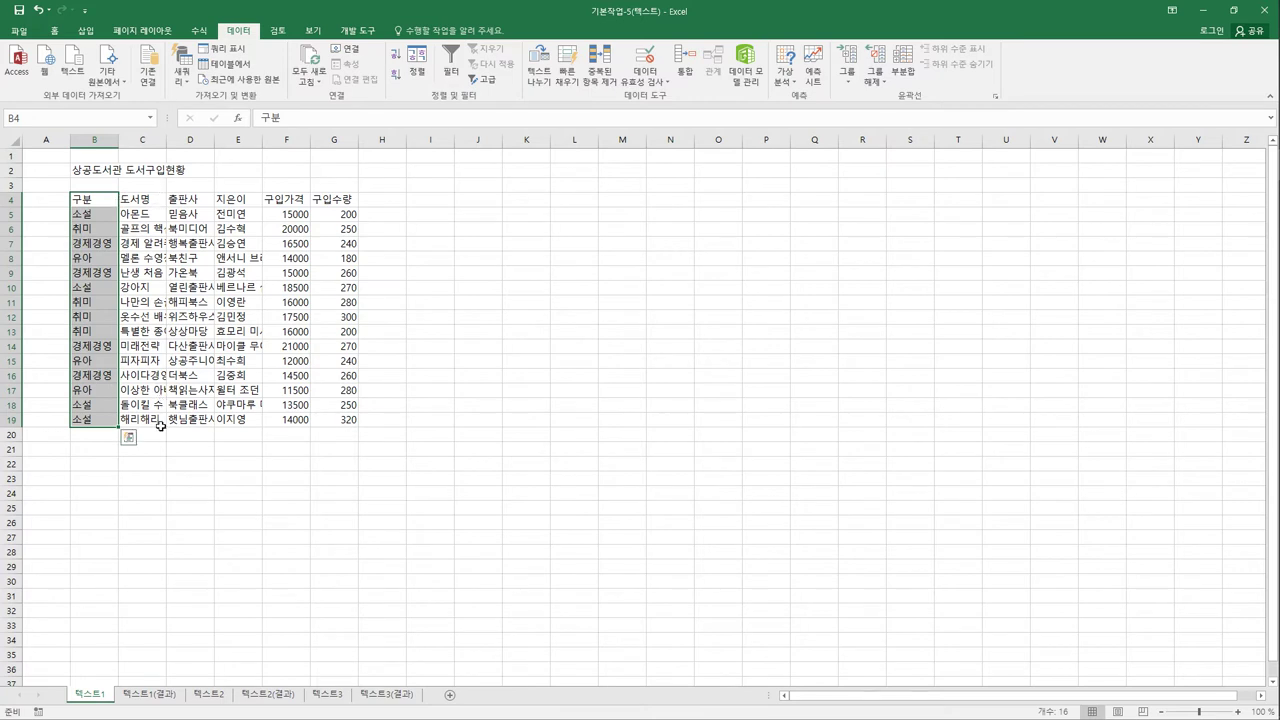
Step: Autofit the widths of columns C, D and E (도서명, 출판사, 지은이) to their contents
left_click(400, 206)
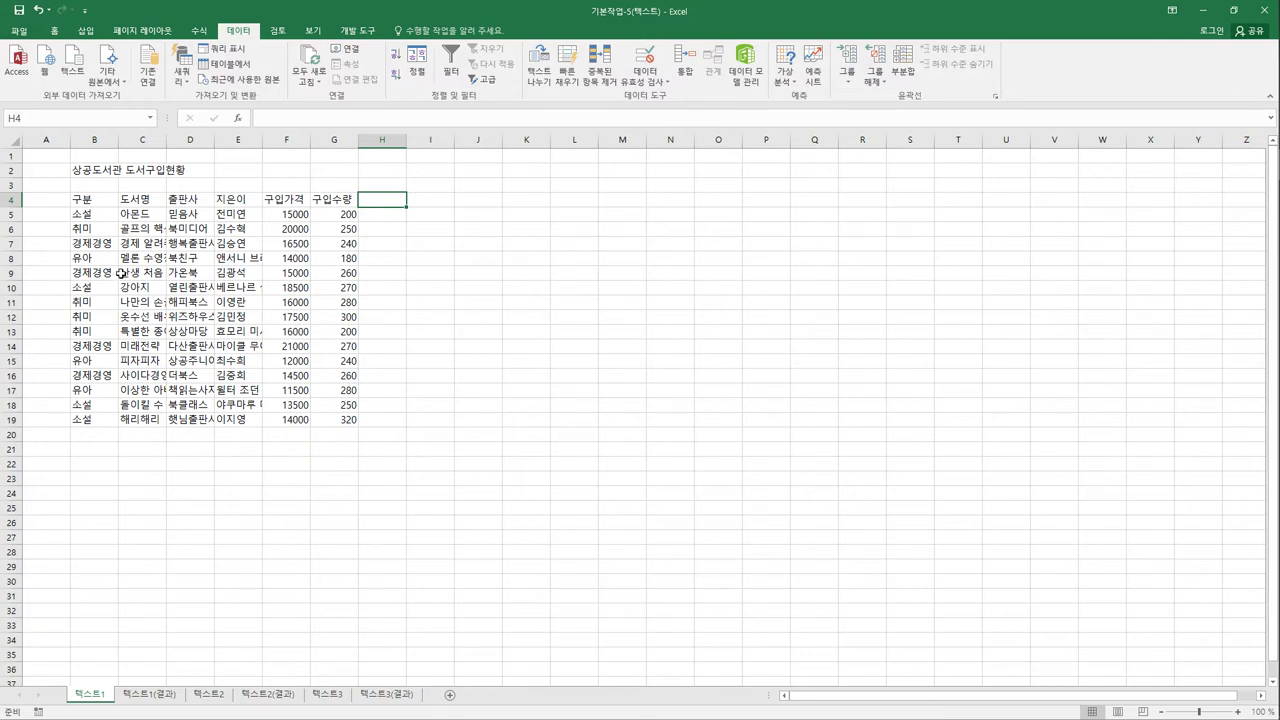
double_click(166, 140)
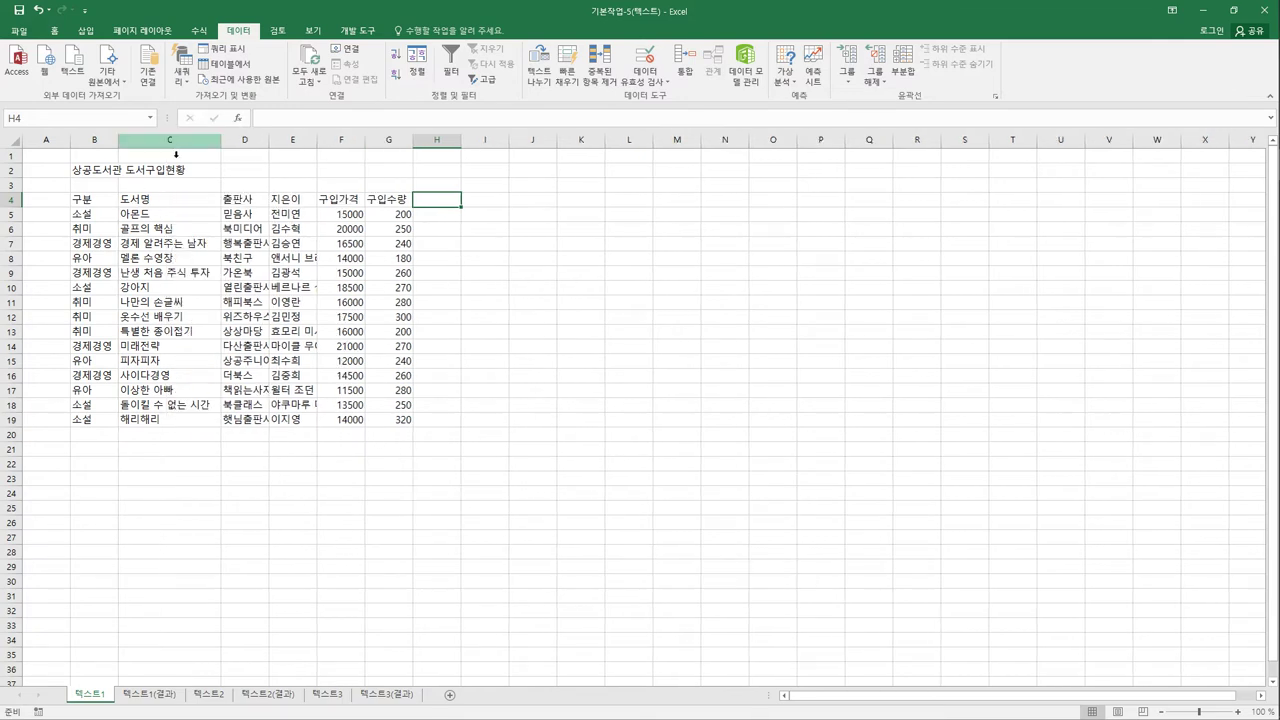
double_click(270, 148)
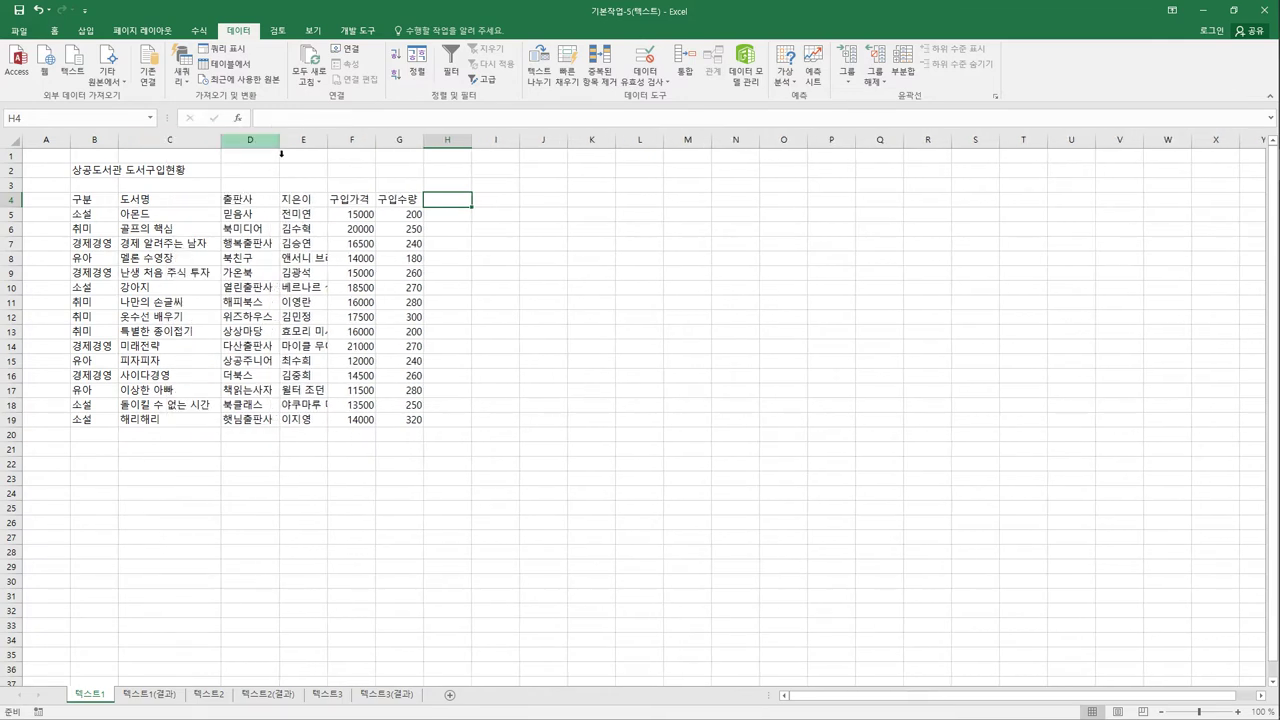
double_click(332, 150)
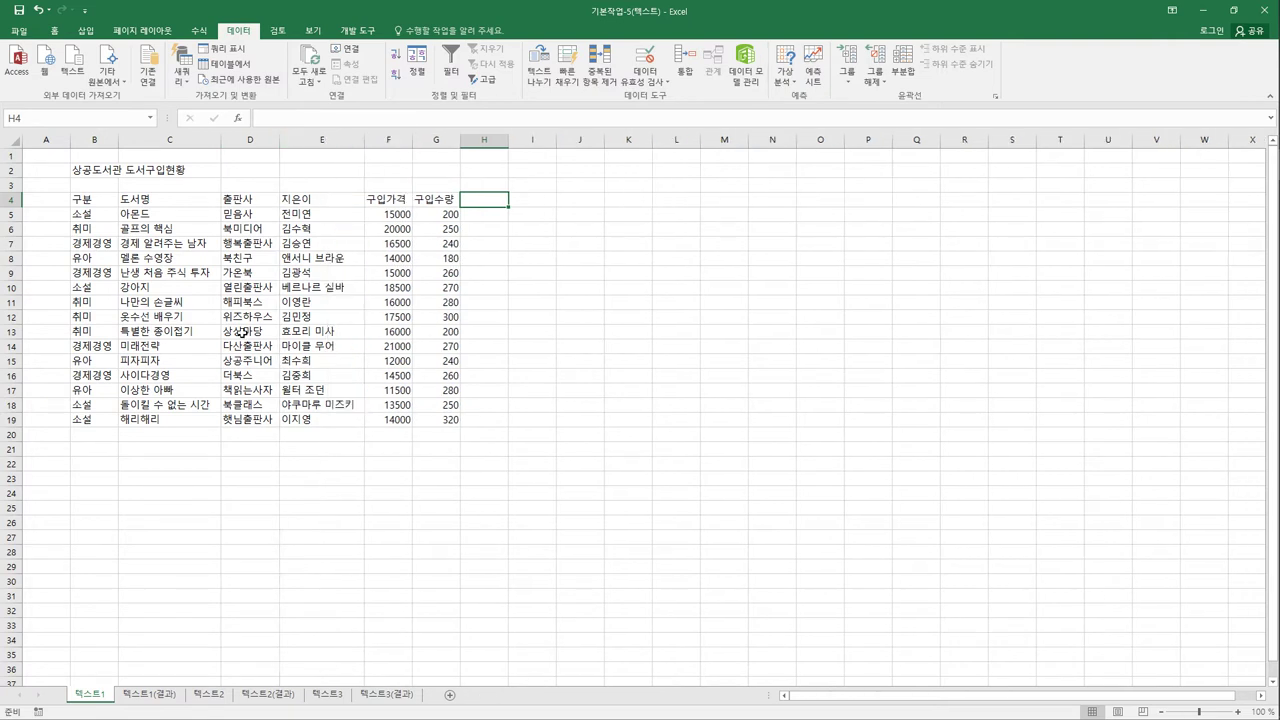
Step: Compare the split book data on sheet 텍스트1 with the expected output on sheet 텍스트1(결과)
left_click(163, 219)
left_click(161, 241)
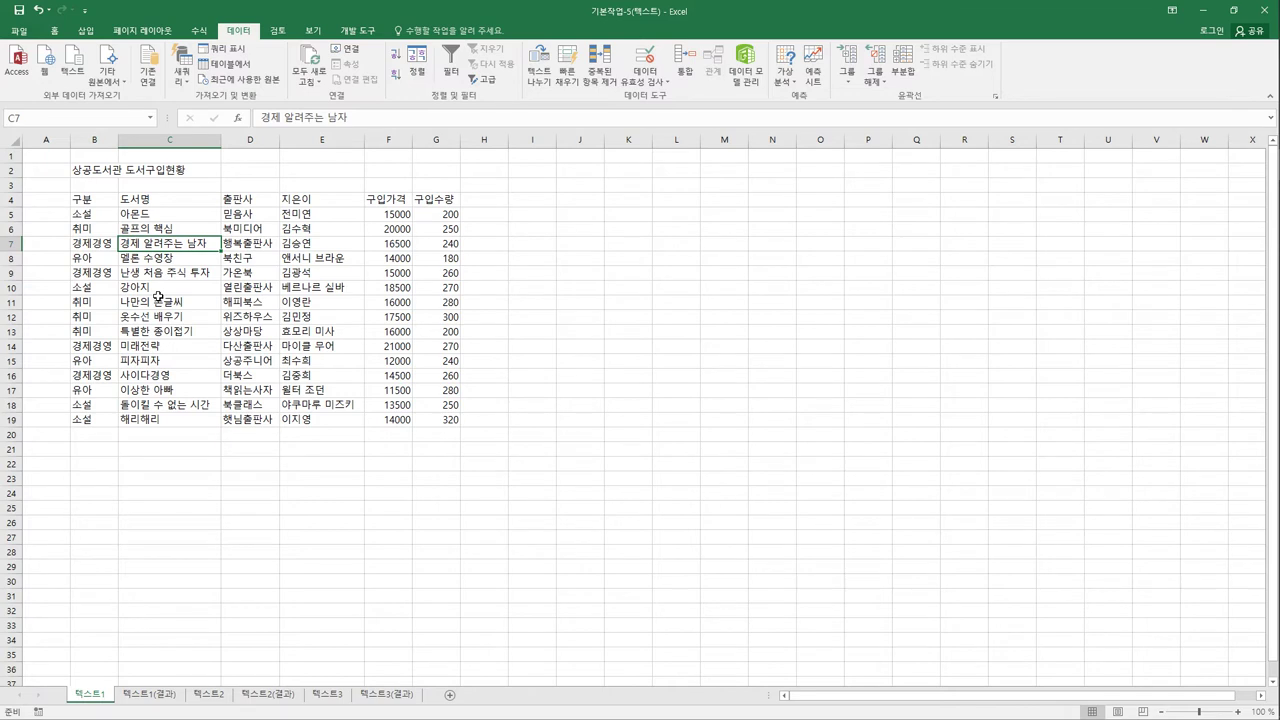
left_click(163, 698)
left_click(103, 692)
Step: Set up Text to Columns for A3:A10 on sheet 텍스트2 as delimited data, with semicolon (세미콜론) as the only delimiter
left_click(218, 705)
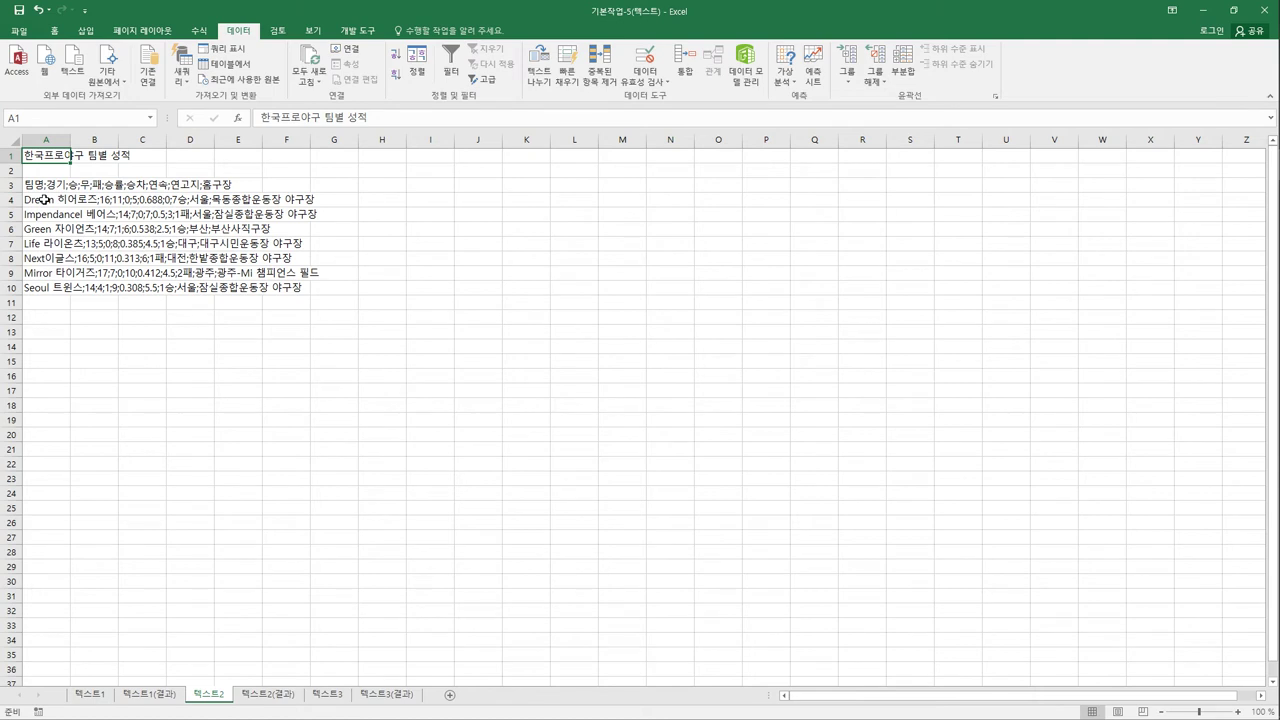
left_click_drag(45, 184, 45, 288)
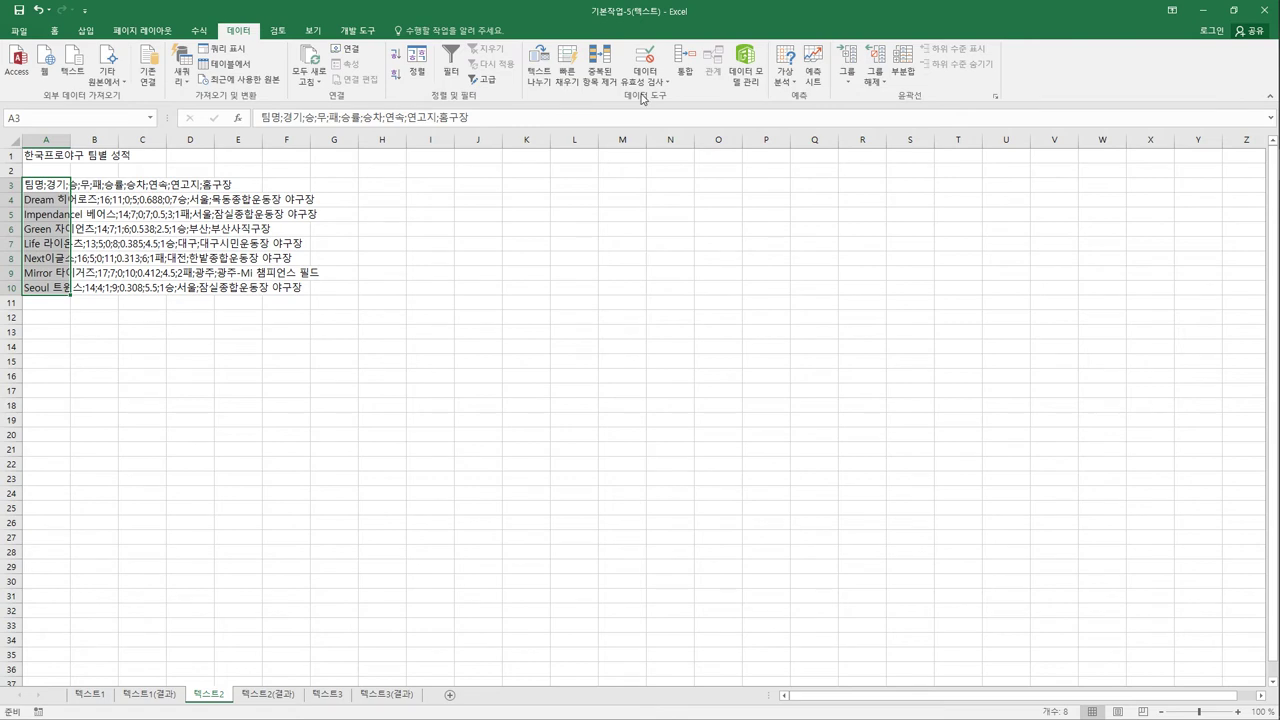
left_click(535, 82)
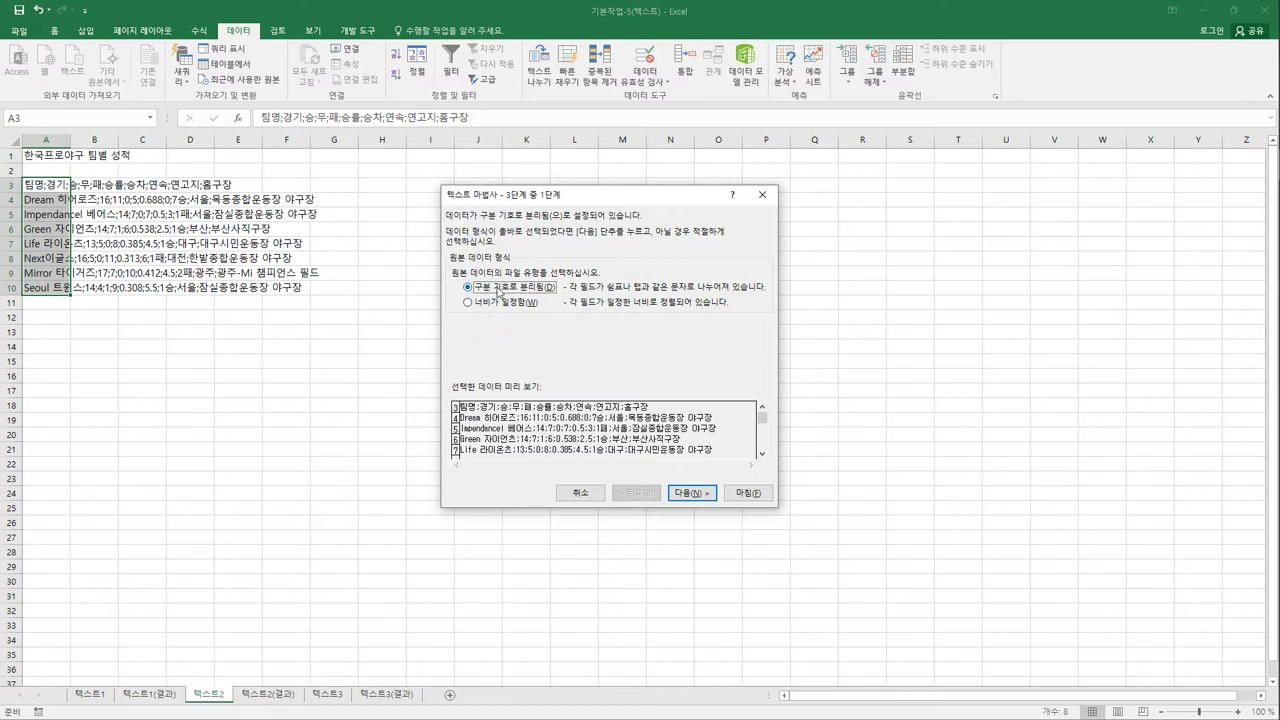
left_click(688, 495)
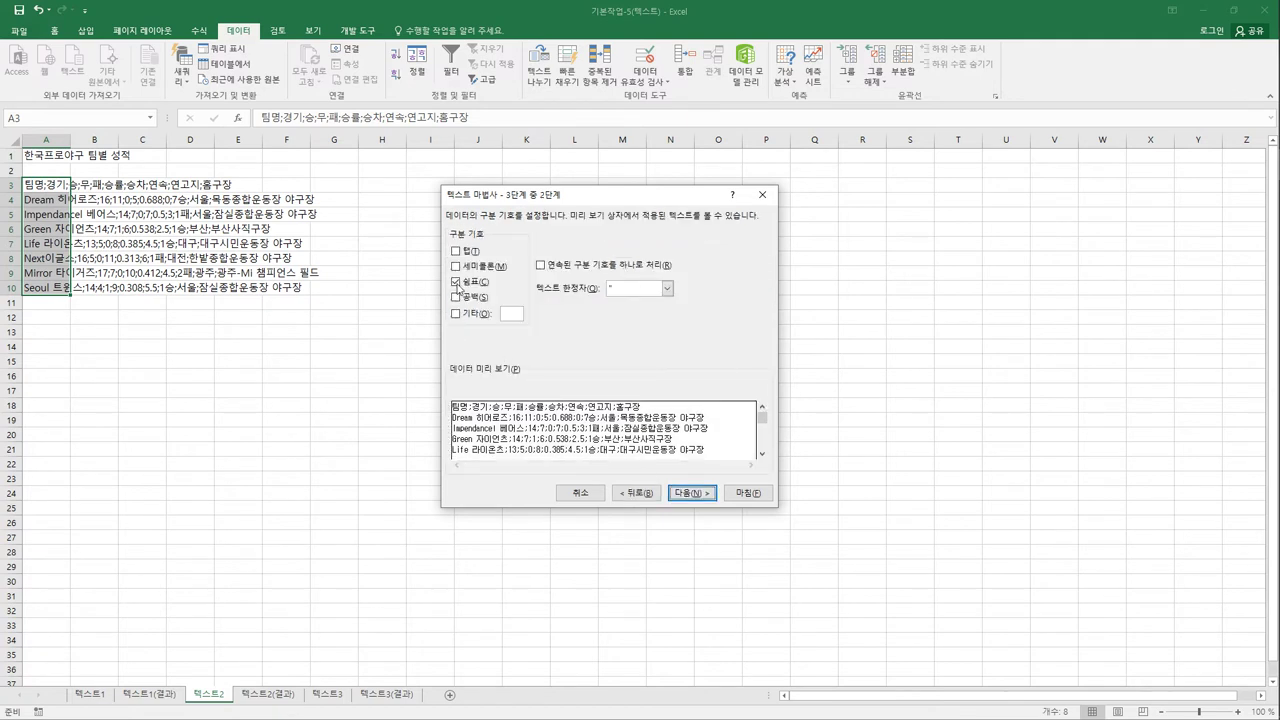
left_click(458, 284)
left_click(457, 267)
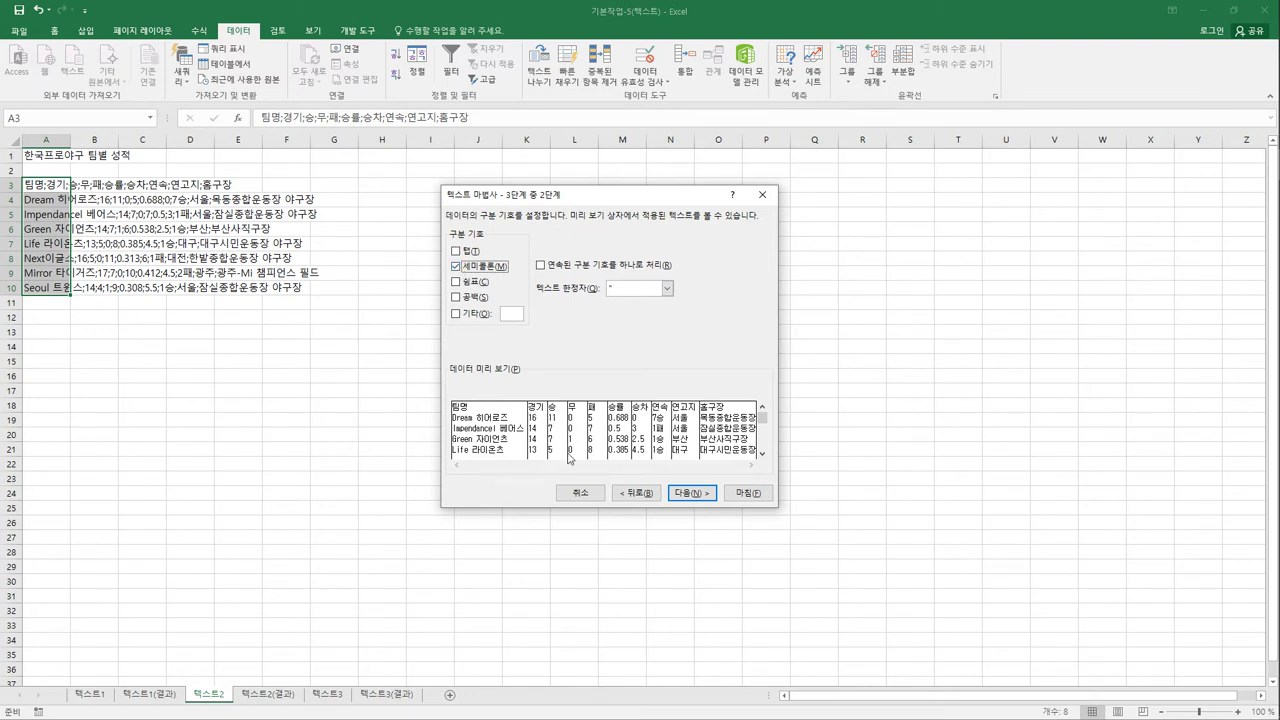
left_click(711, 499)
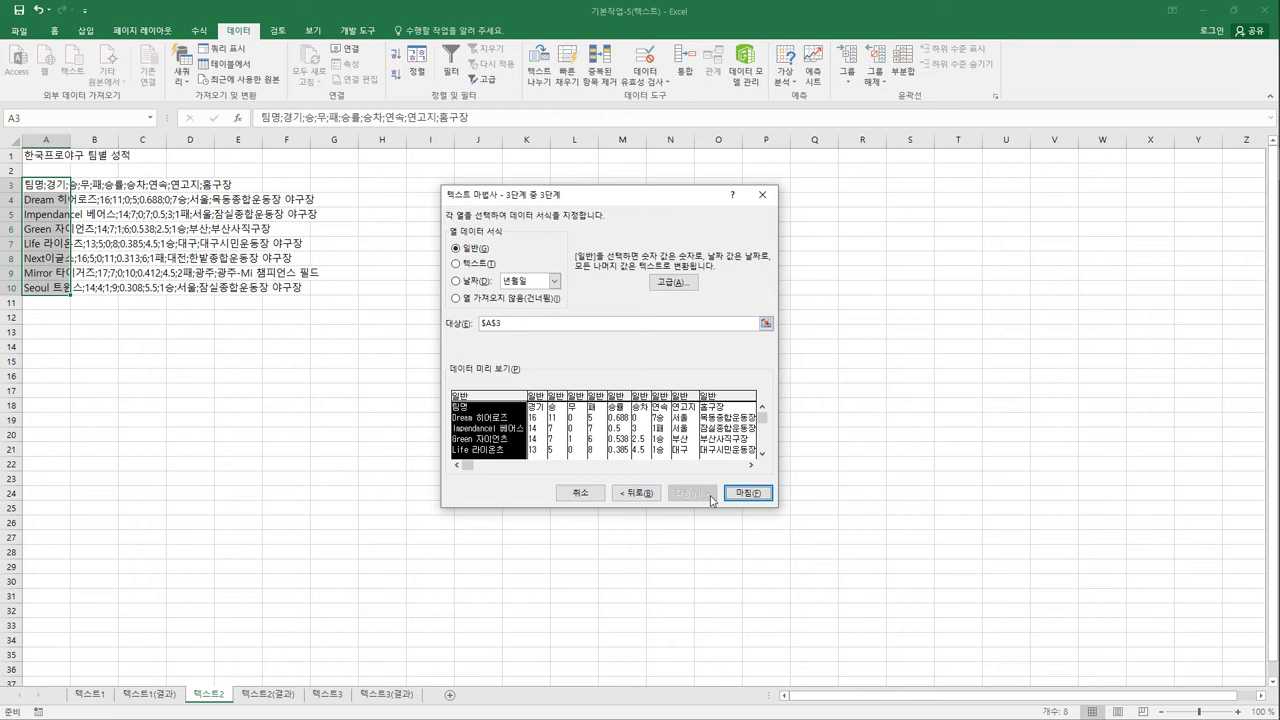
Step: Exclude the 연고지 column from the import and finish splitting the baseball team data at $A$3
left_click(689, 400)
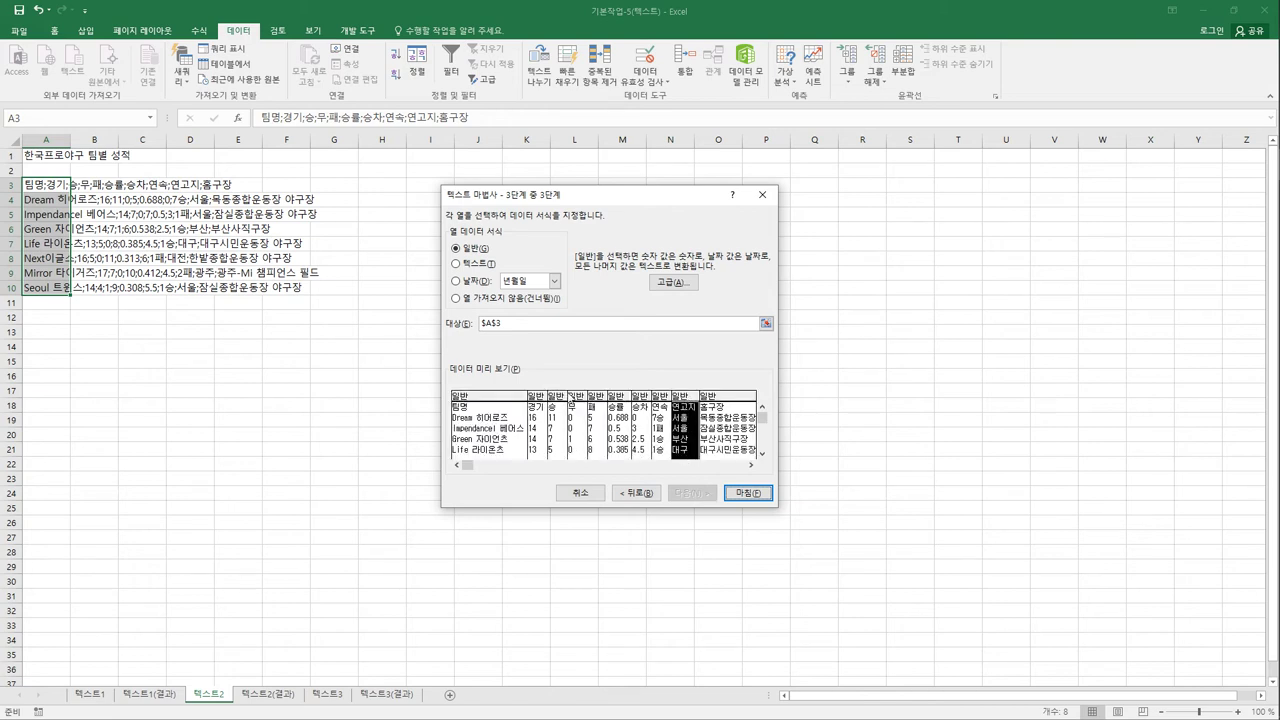
left_click(476, 302)
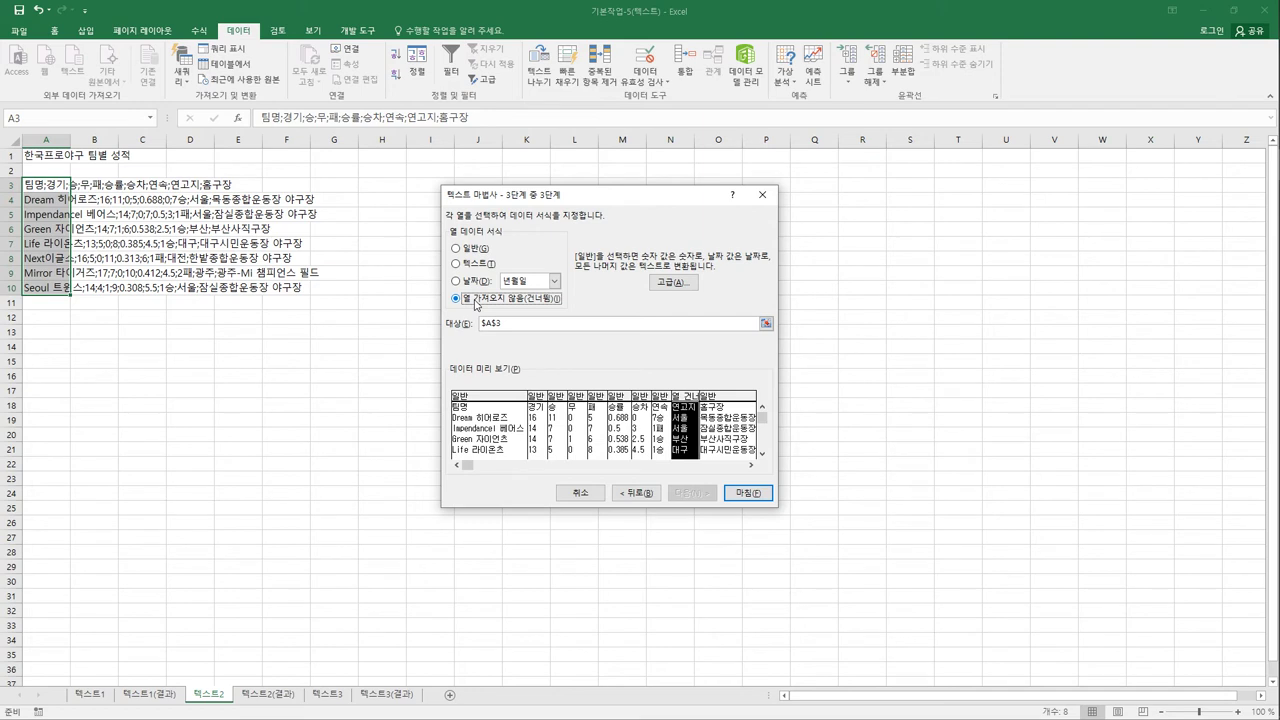
left_click(749, 493)
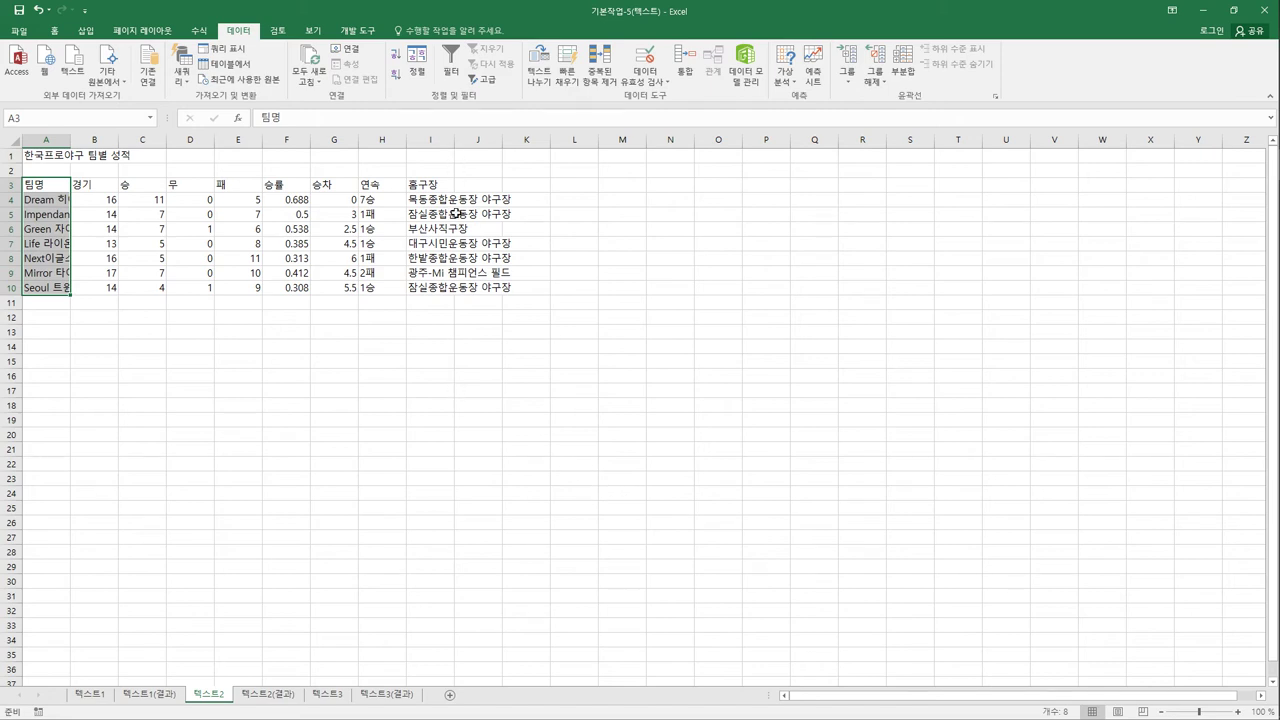
Step: Autofit the 홈구장 column and widen column A so the full team names fit
double_click(462, 145)
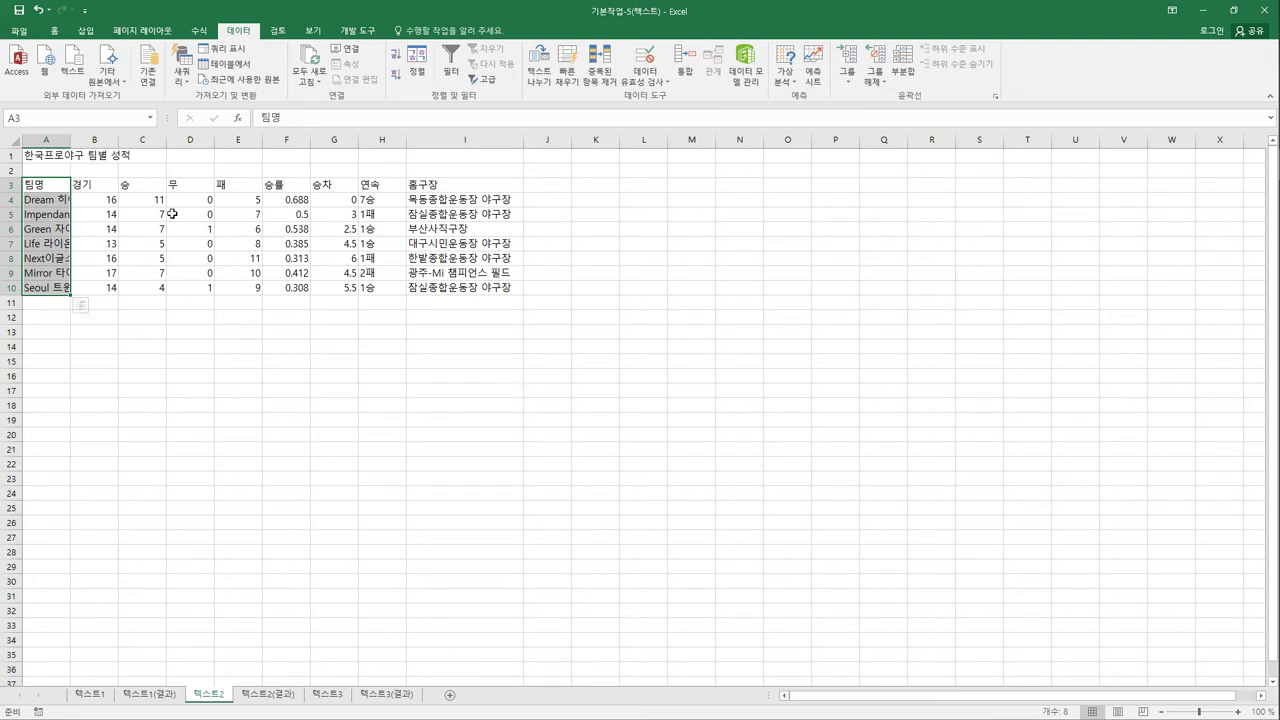
left_click_drag(72, 147, 128, 147)
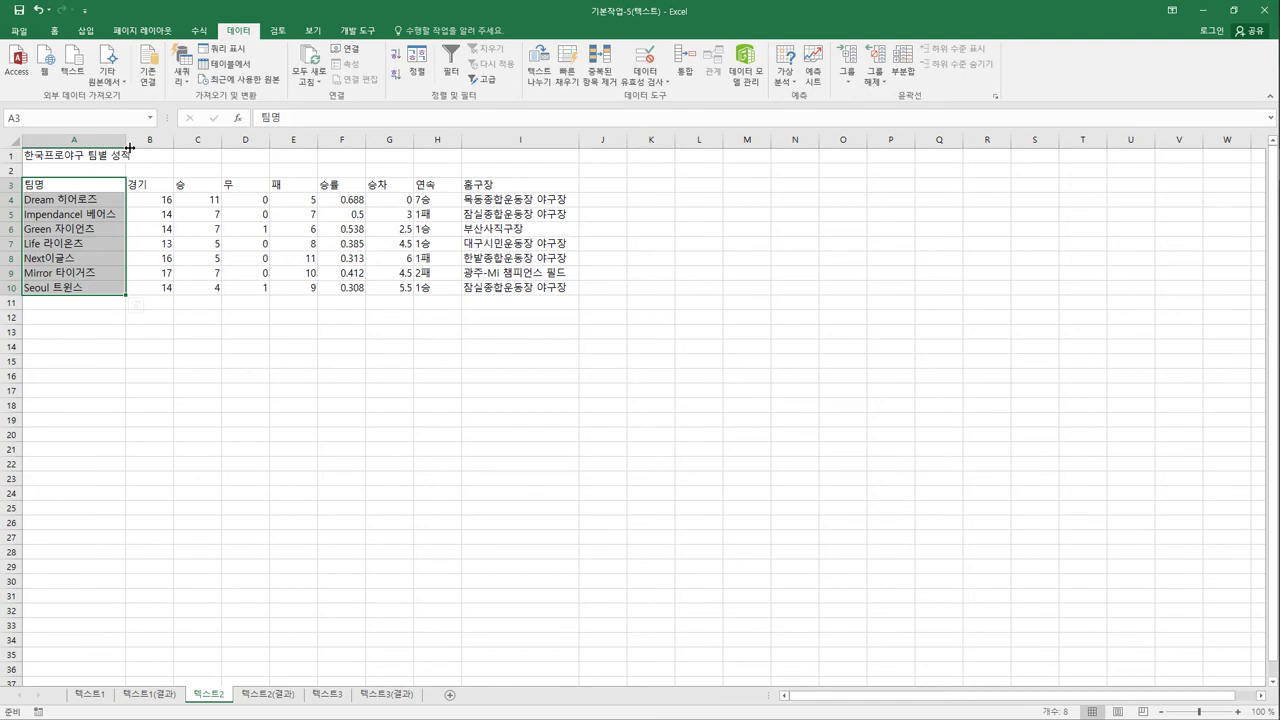
left_click(657, 454)
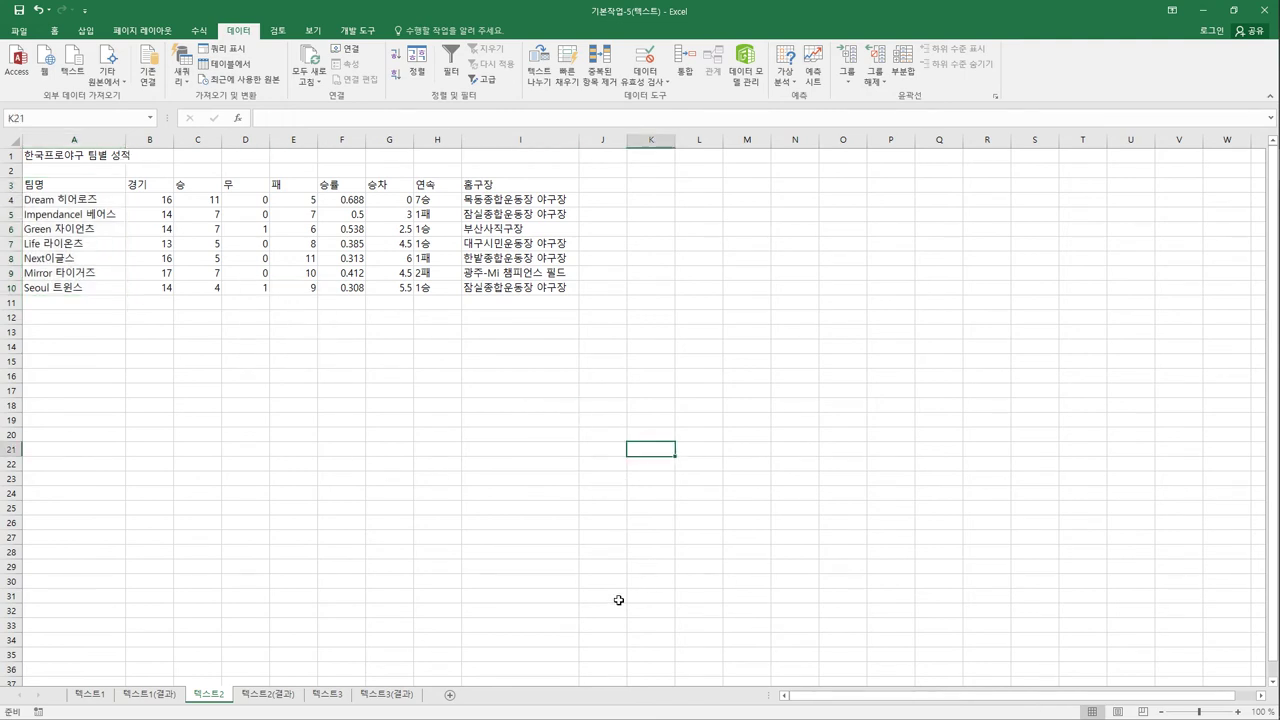
Step: Check sheet 텍스트2 against 텍스트2(결과), widening column A on 텍스트2 slightly more to match
left_click(262, 695)
left_click(222, 696)
left_click_drag(126, 140, 144, 140)
left_click(268, 695)
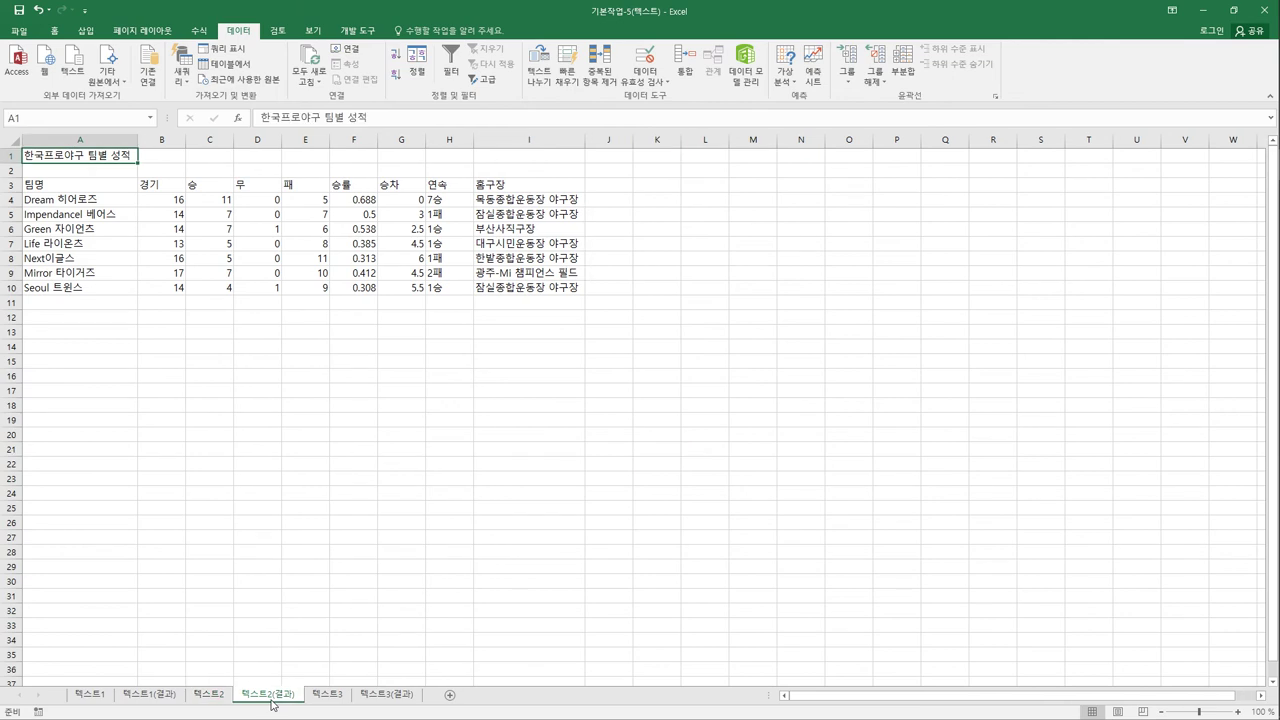
Step: Set up Text to Columns for A2:A14 on sheet 텍스트3 as delimited data, with space (공백) as the only delimiter
left_click(328, 695)
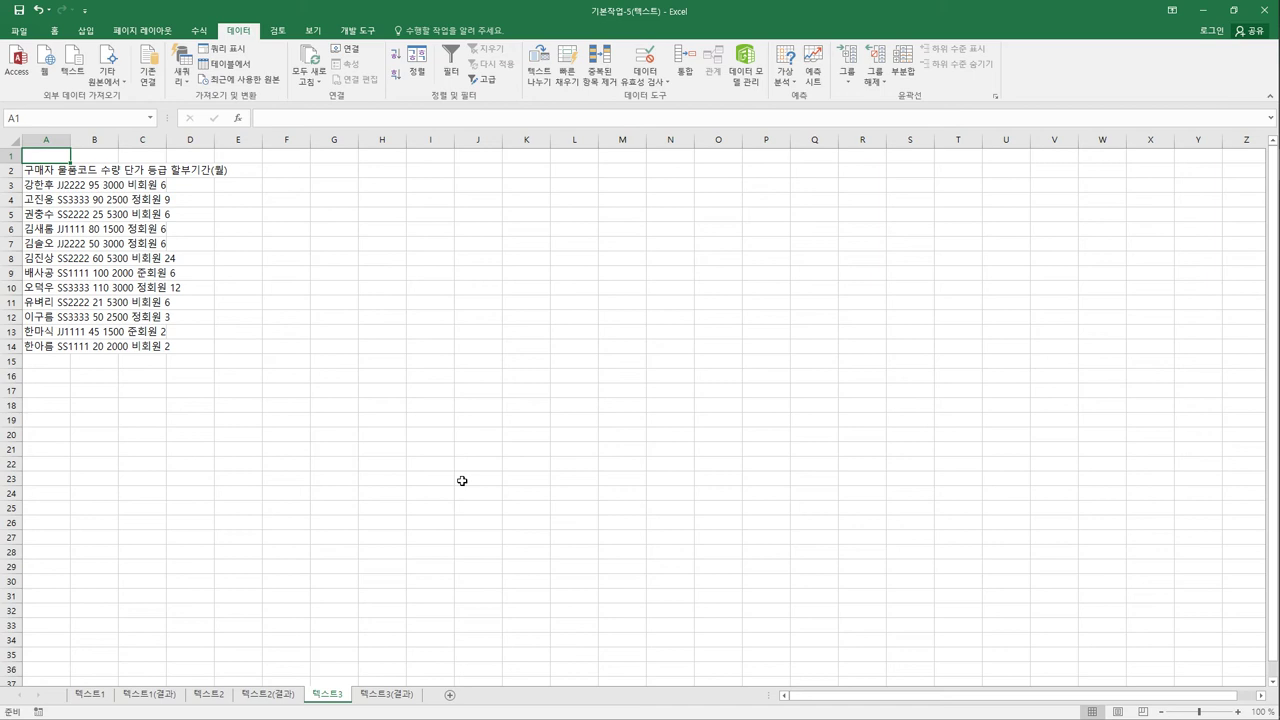
left_click_drag(44, 177, 41, 355)
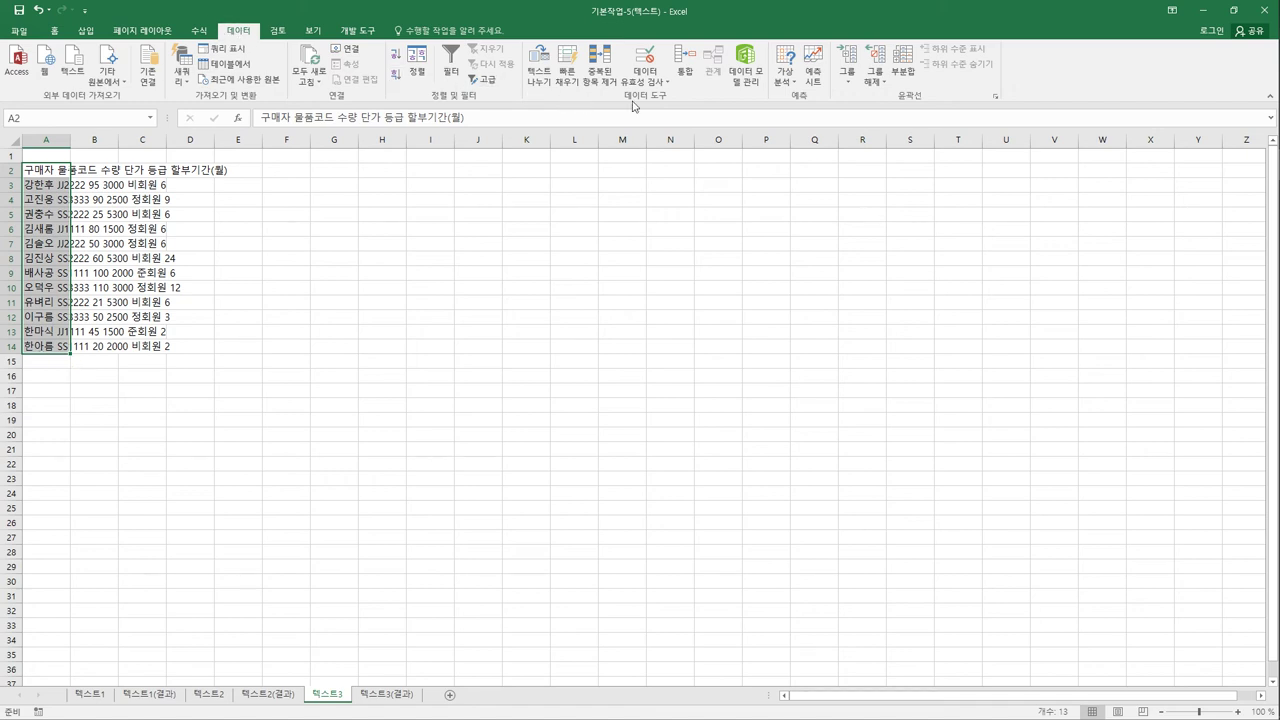
left_click(539, 70)
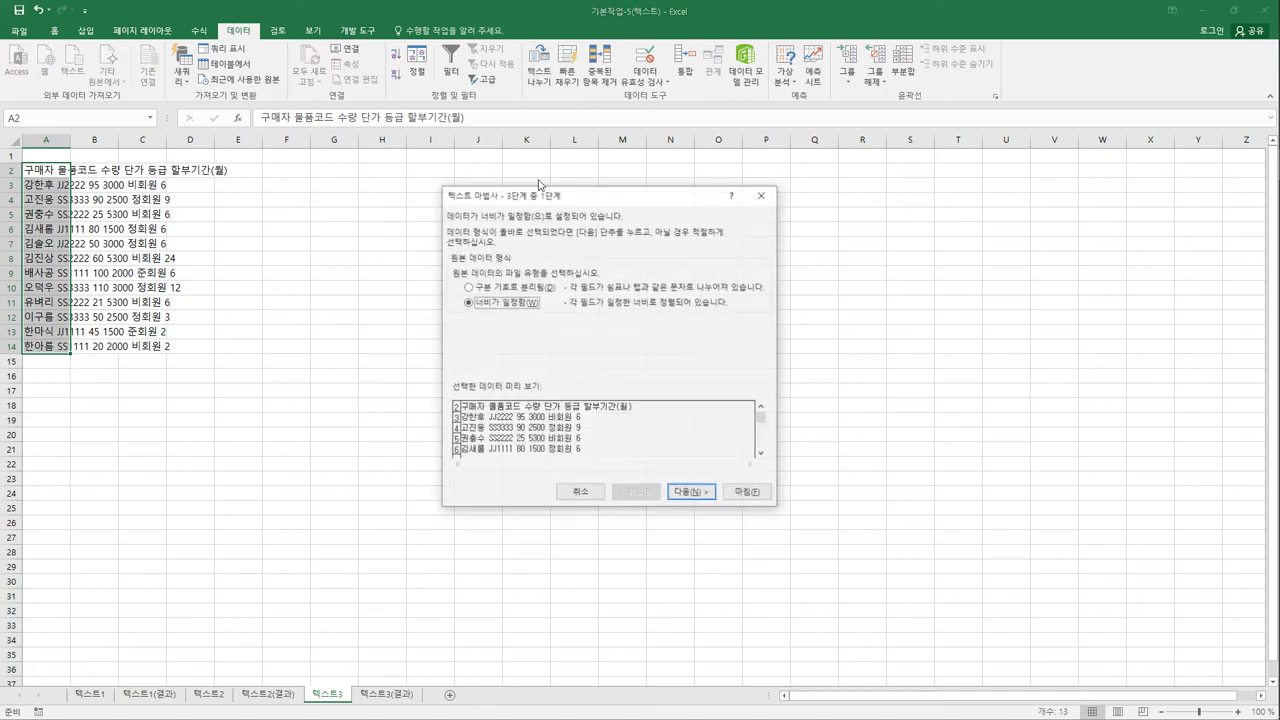
left_click_drag(530, 197, 443, 187)
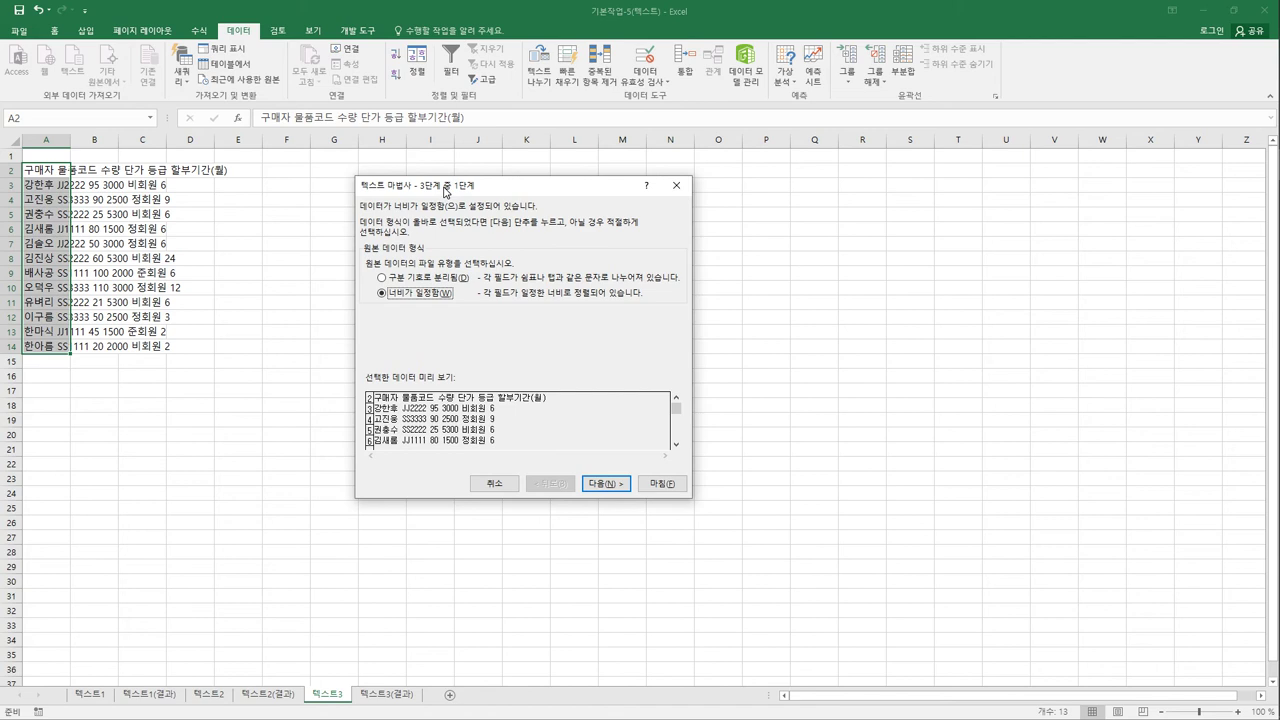
left_click(420, 282)
left_click(607, 484)
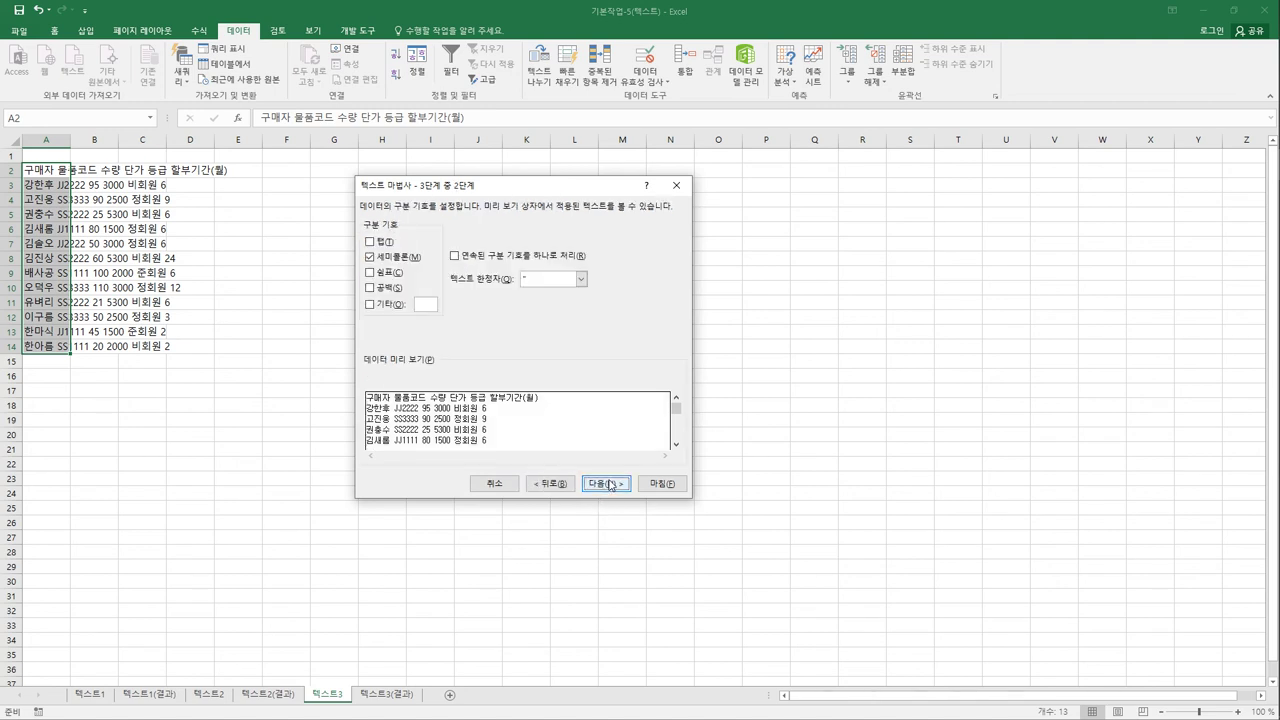
left_click(370, 258)
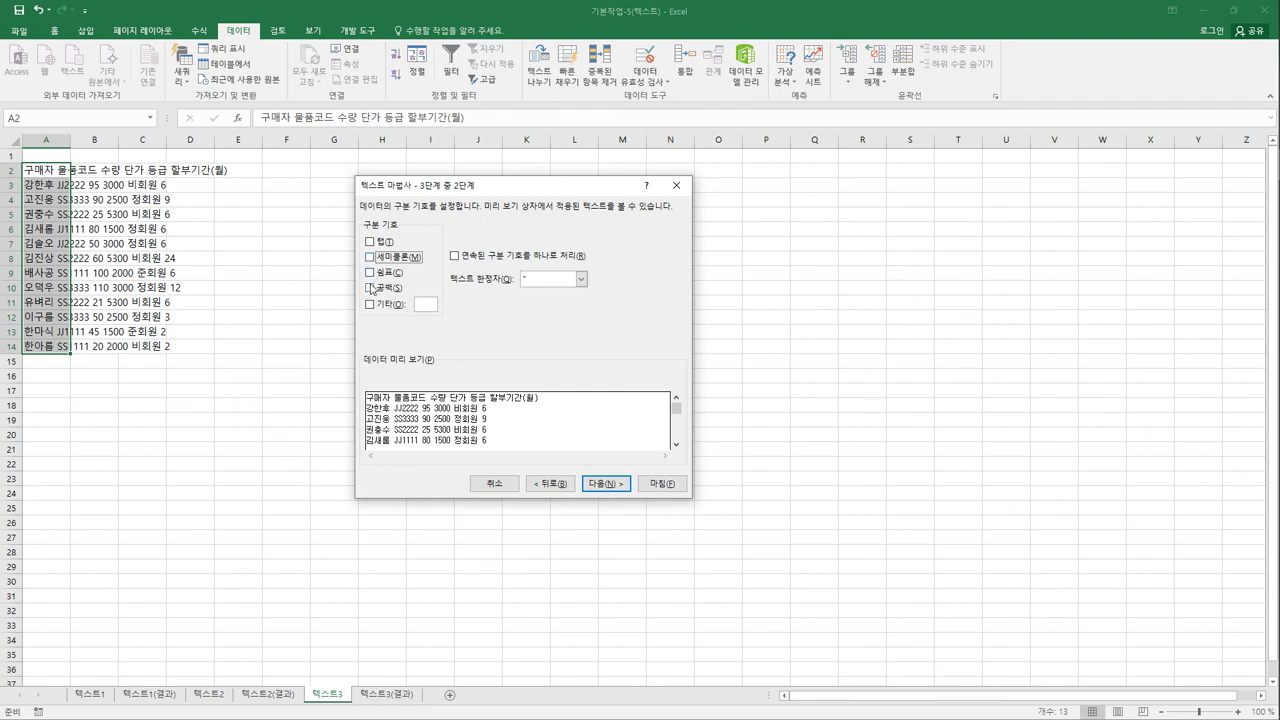
left_click(370, 288)
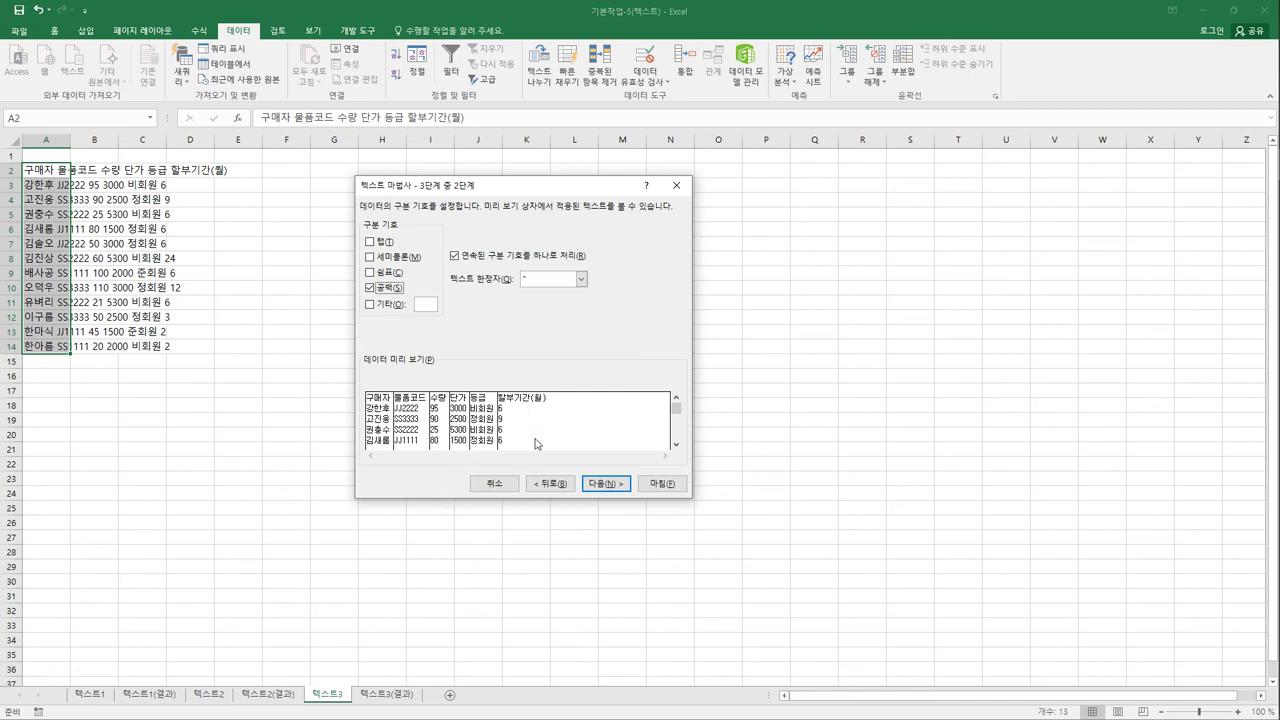
left_click(606, 484)
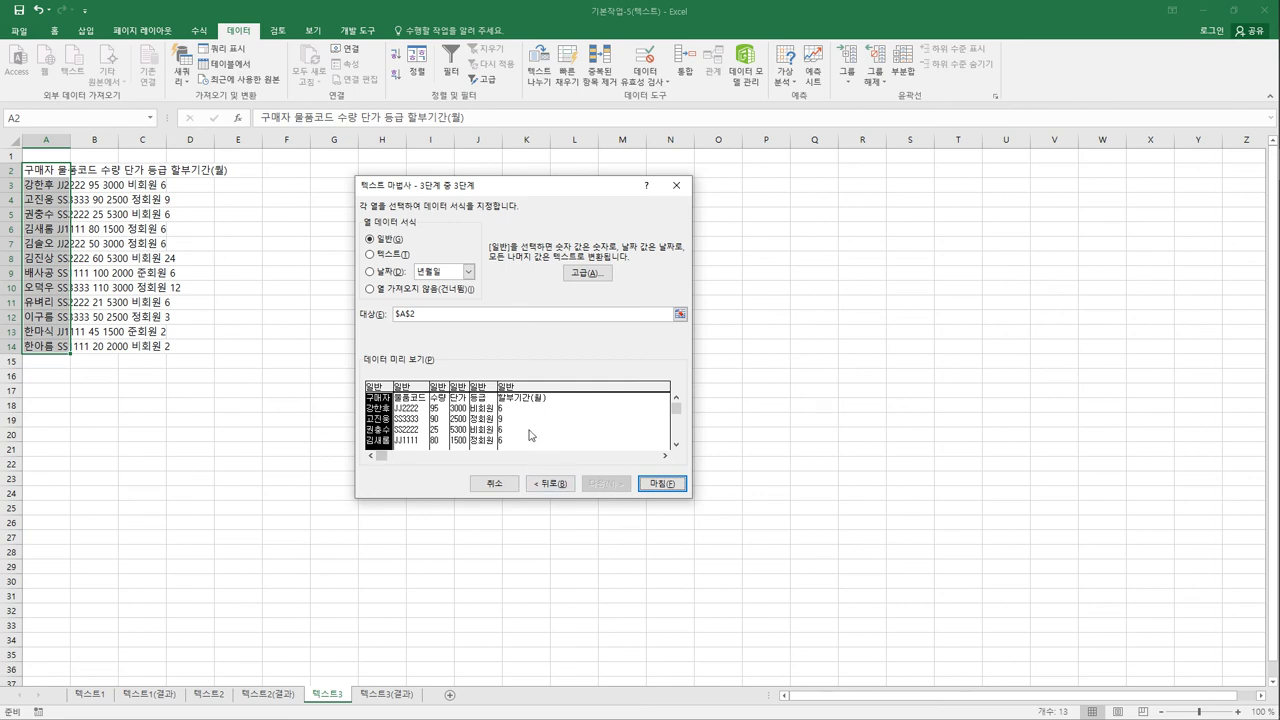
Step: Exclude the 할부기간(월) column from the import and finish splitting the purchase data at $A$2
left_click(520, 388)
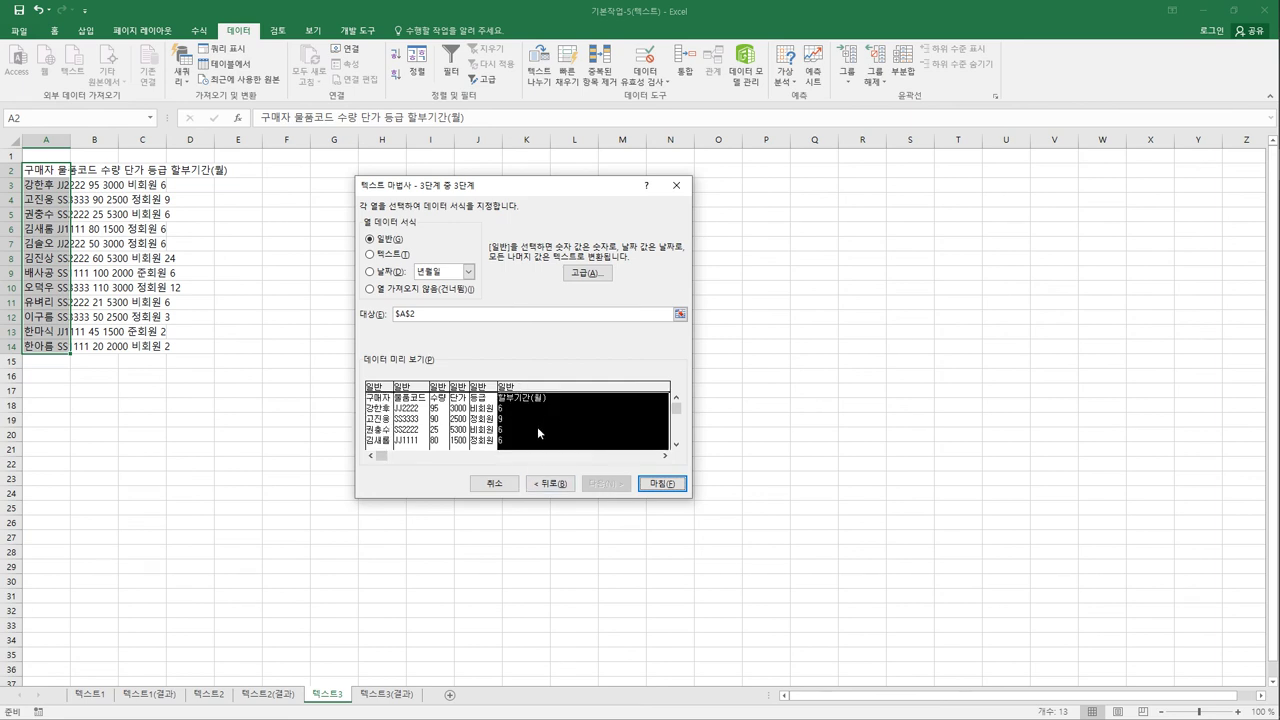
left_click(413, 290)
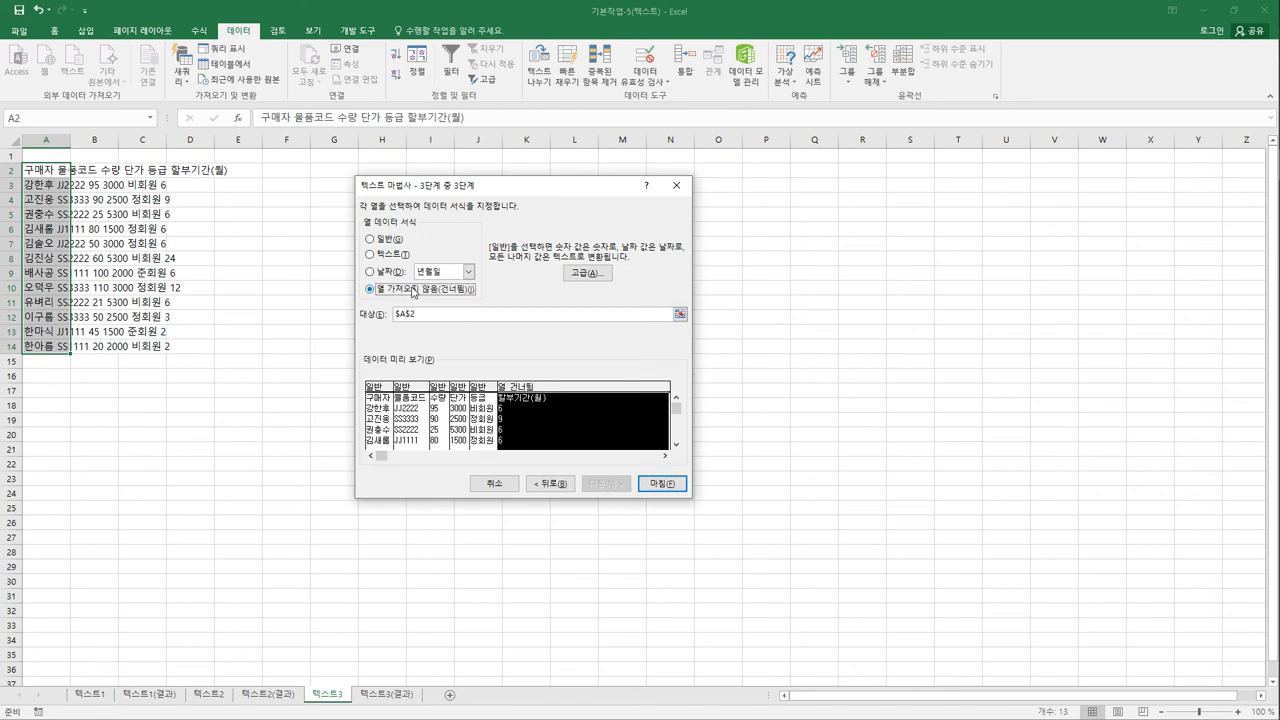
left_click(662, 484)
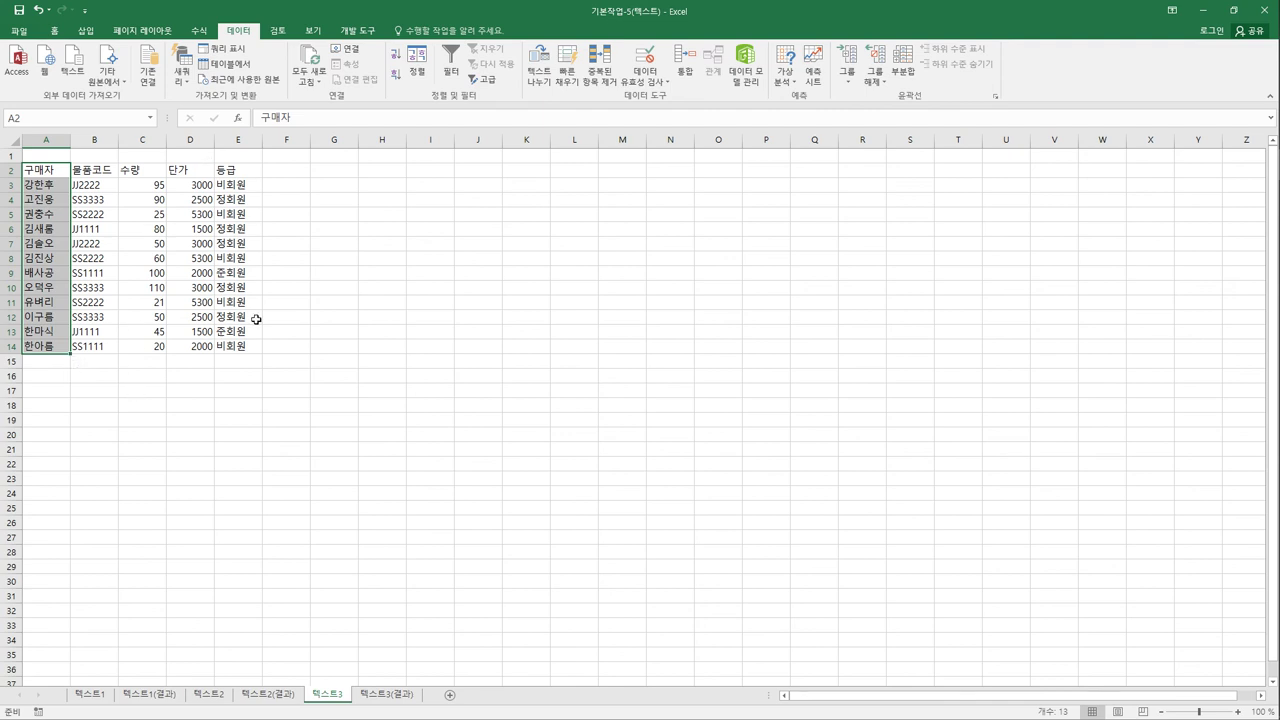
left_click(375, 395)
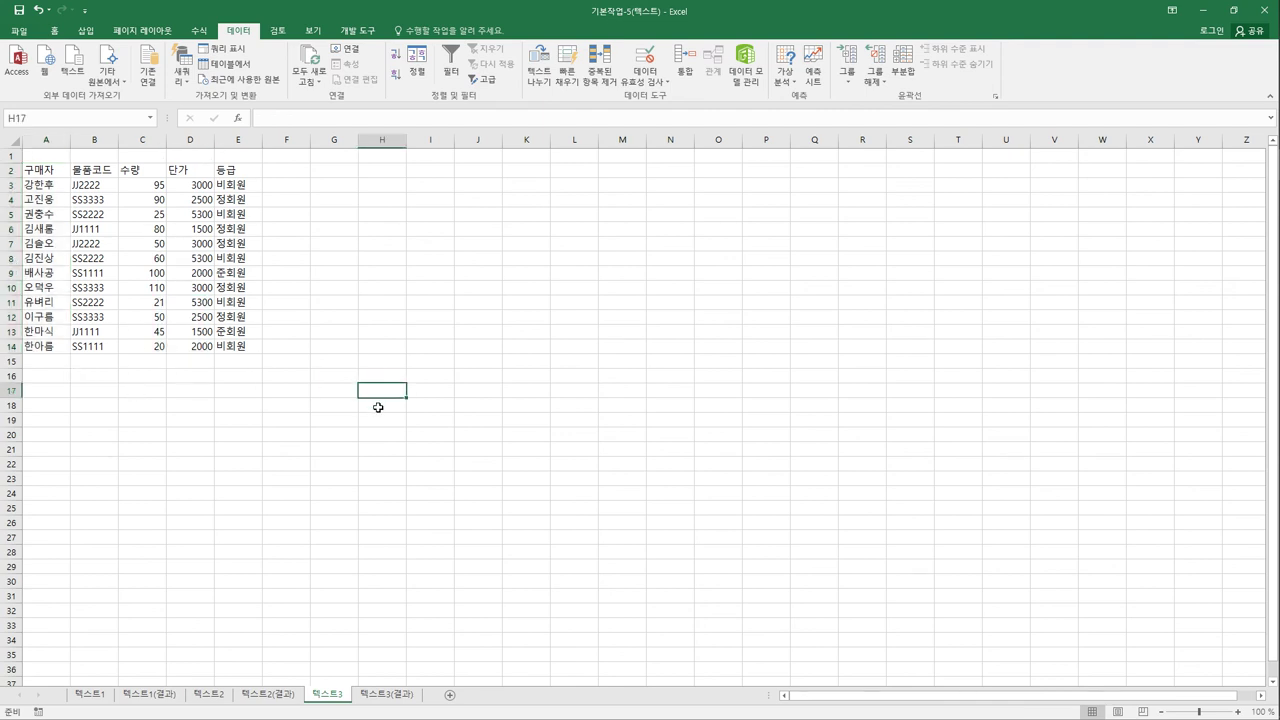
Step: Compare the split data on sheet 텍스트3 with the result sheet 텍스트3(결과)
left_click(396, 700)
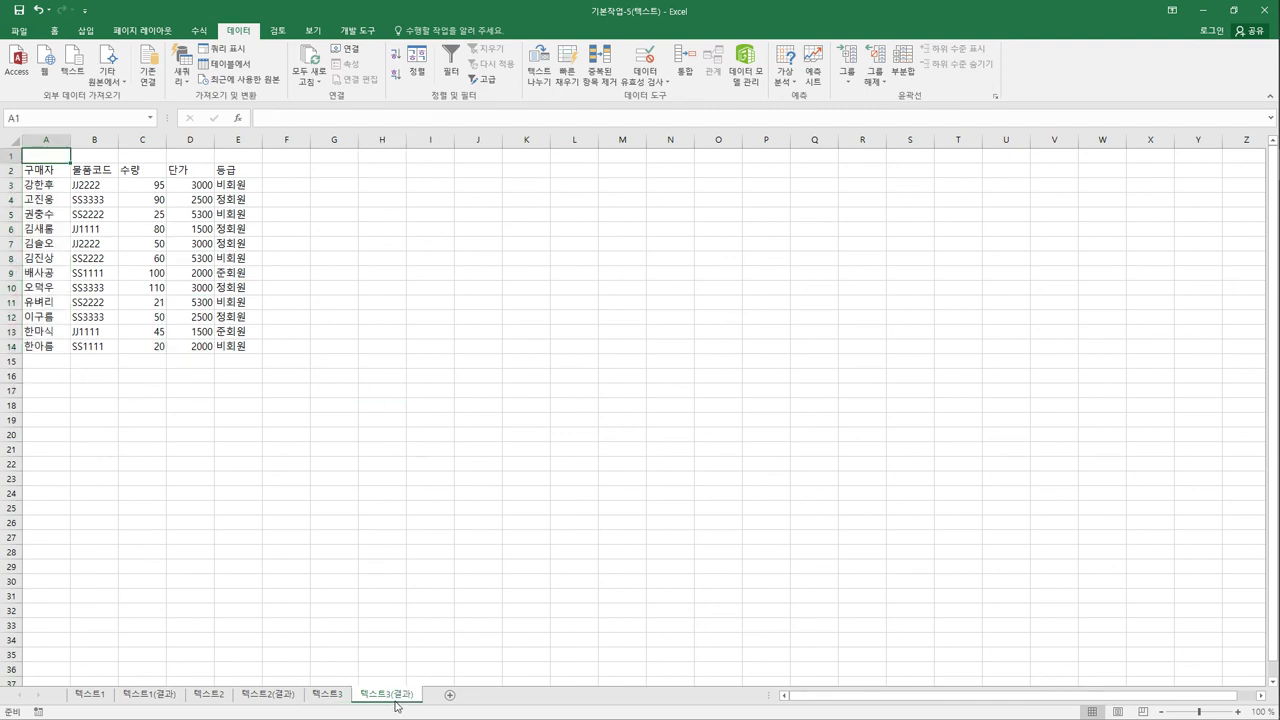
left_click(338, 696)
left_click(371, 699)
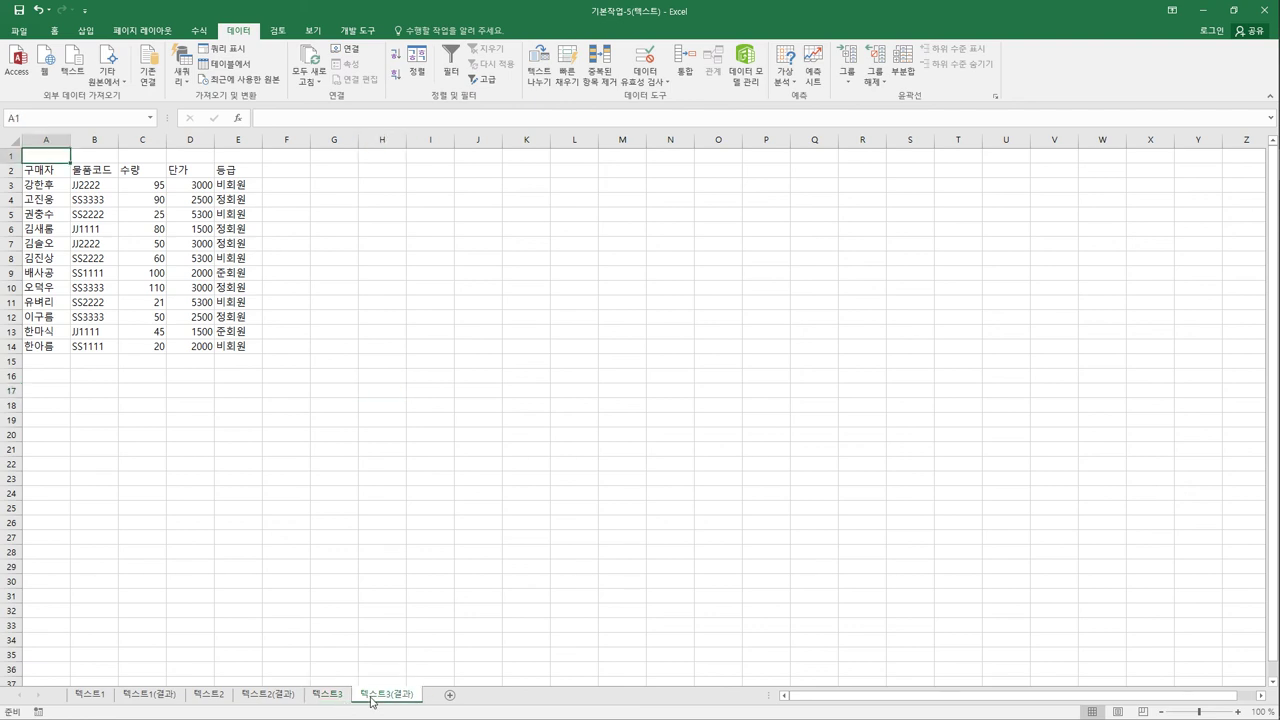